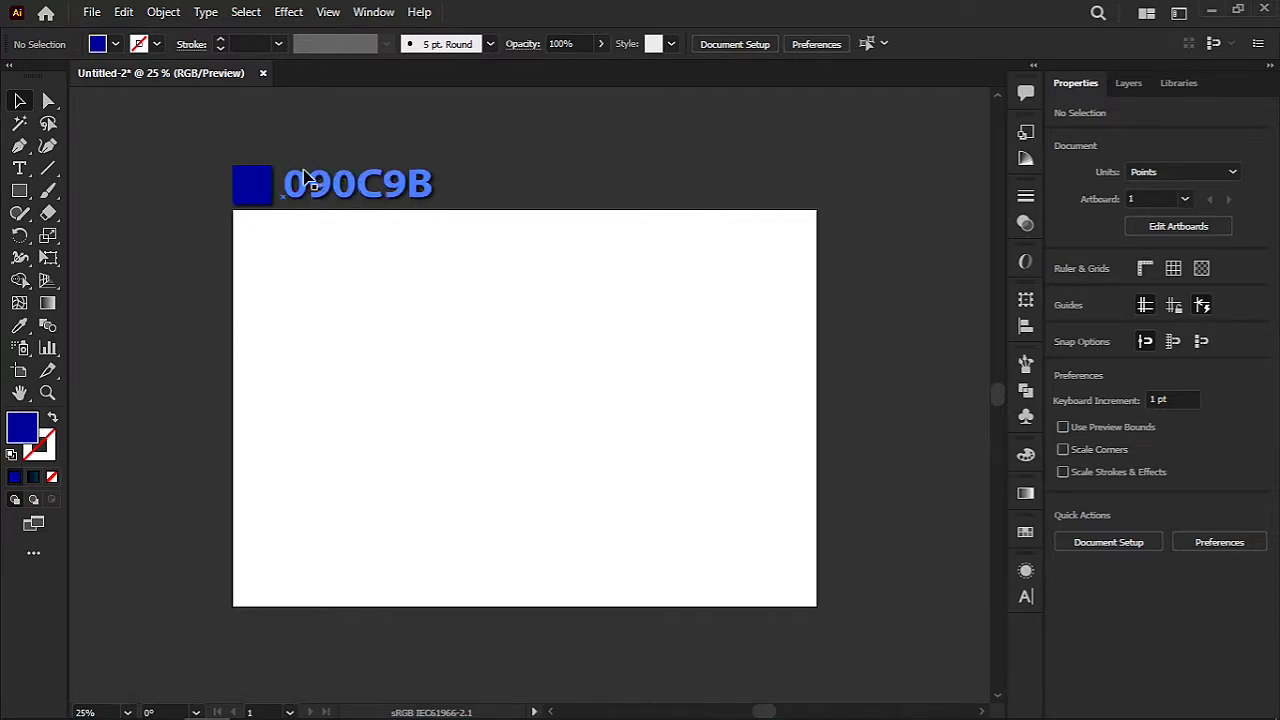
Step: Save the blue square's fill colour, R=9 G=12 B=155, as a global process colour swatch
click(263, 195)
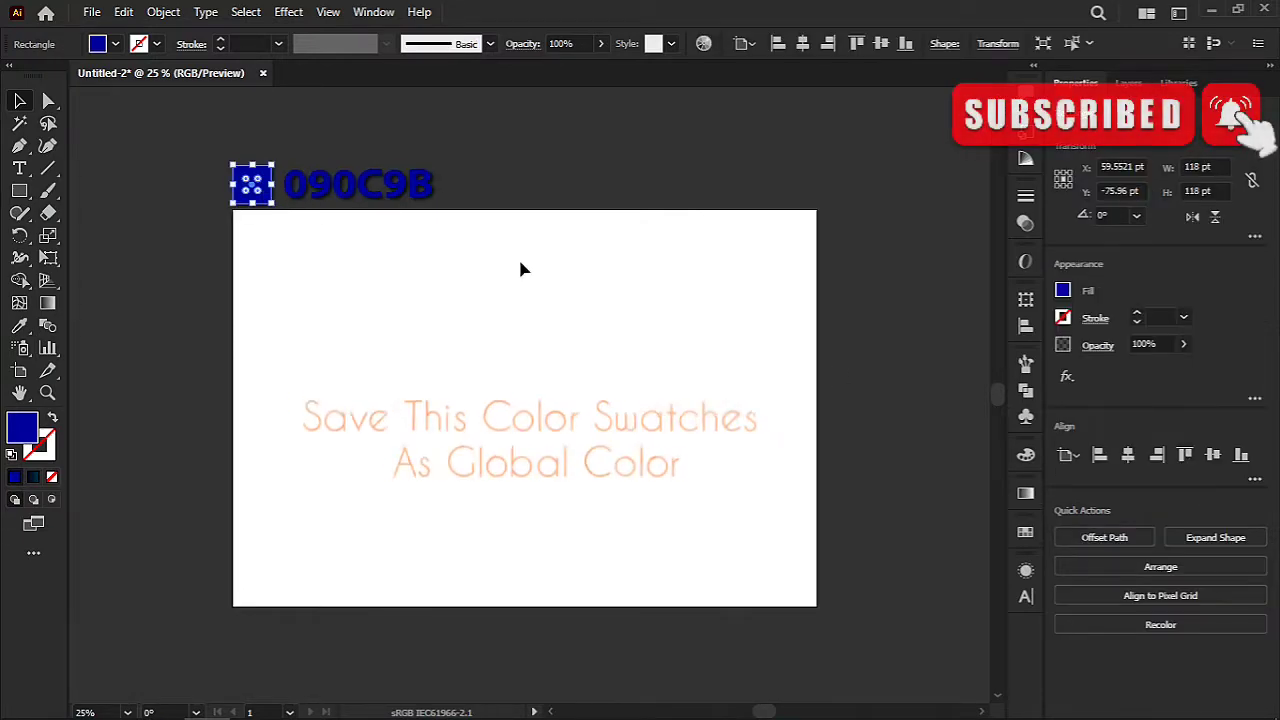
click(1025, 532)
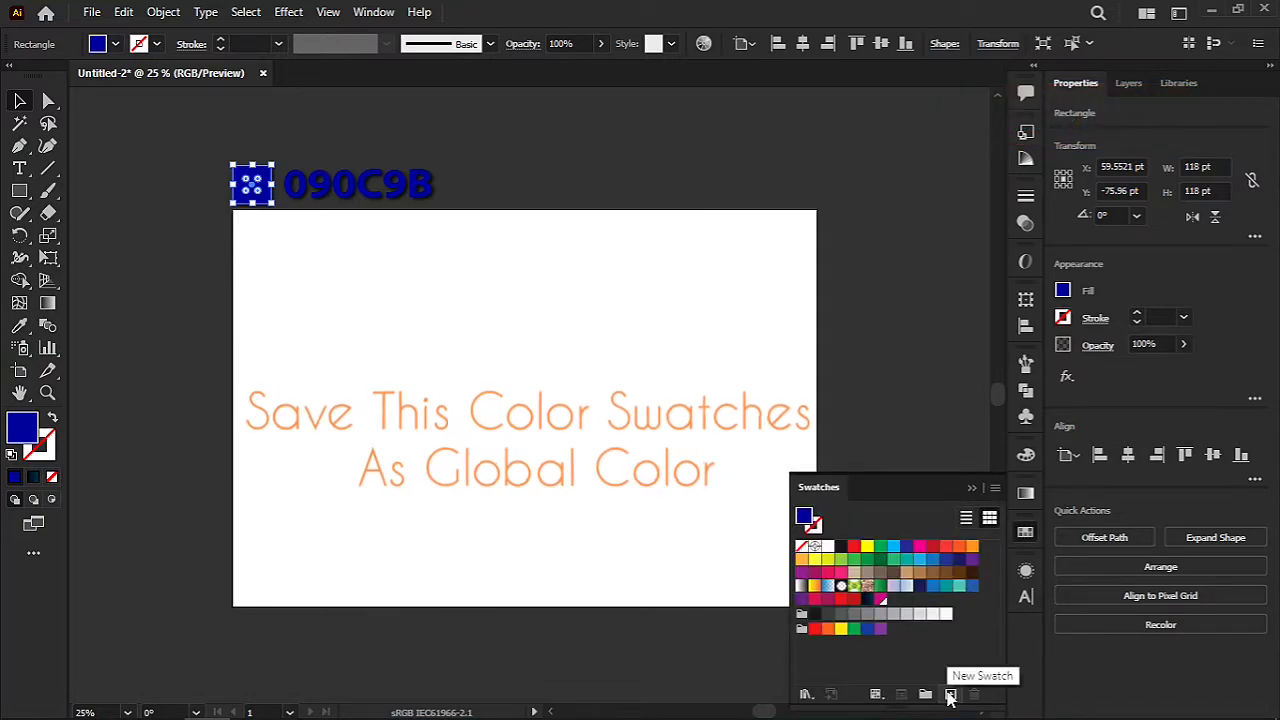
click(950, 694)
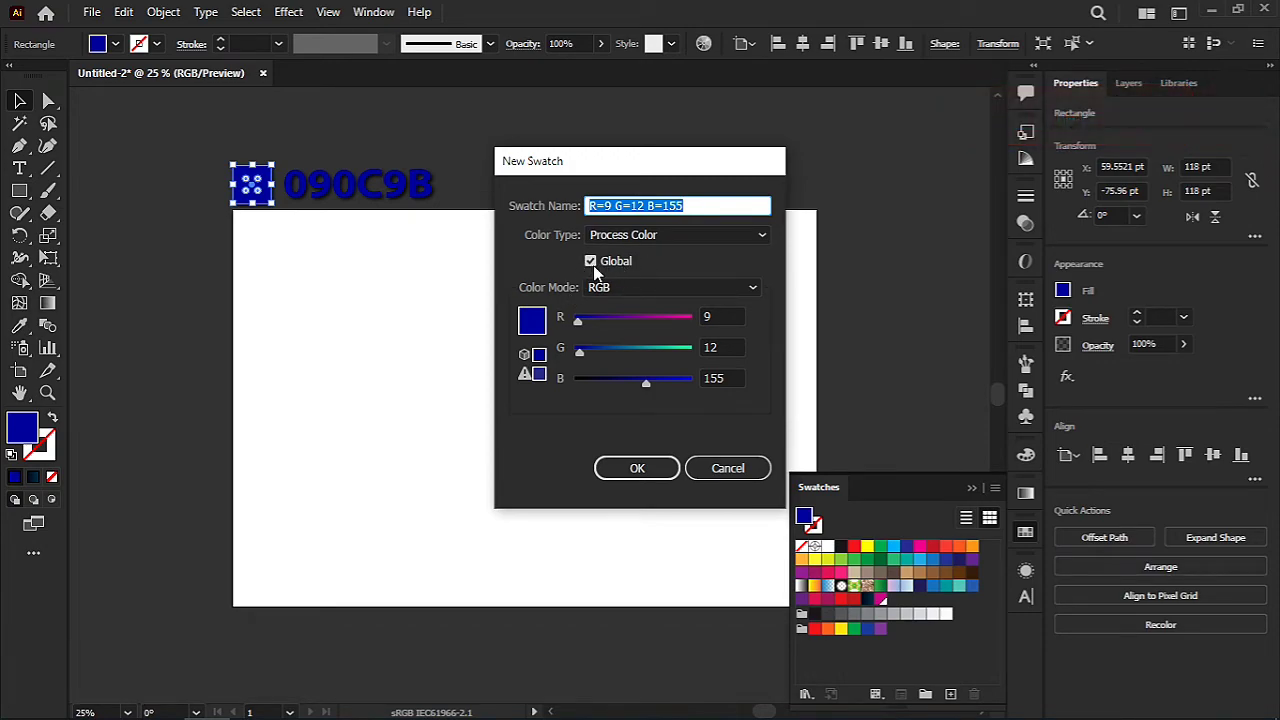
click(632, 468)
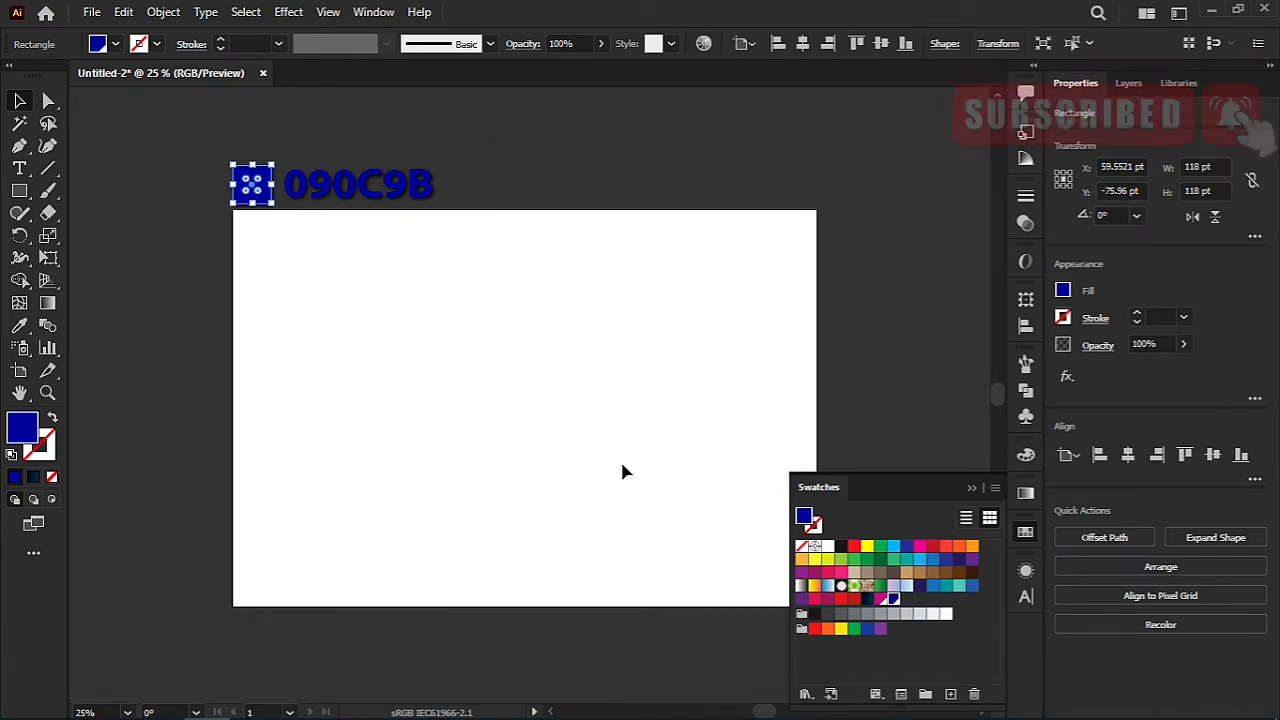
click(894, 280)
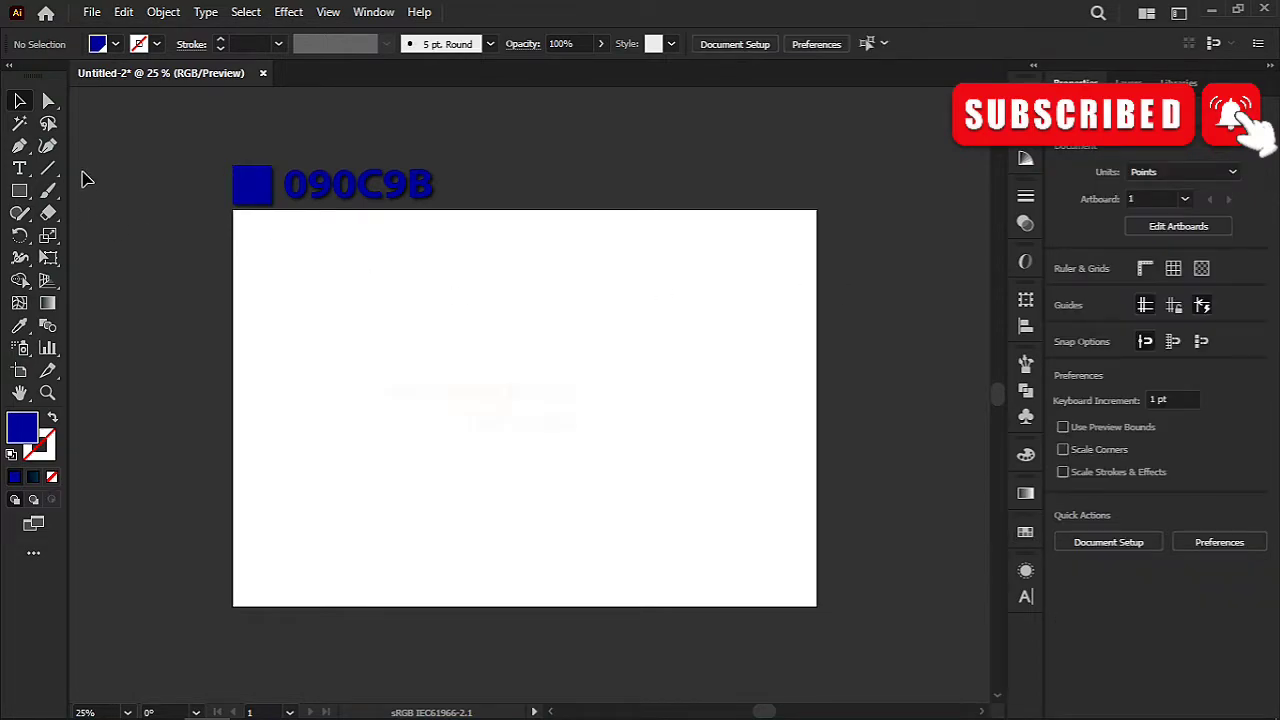
Step: Draw a blue background rectangle covering the whole artboard and lock it
click(20, 191)
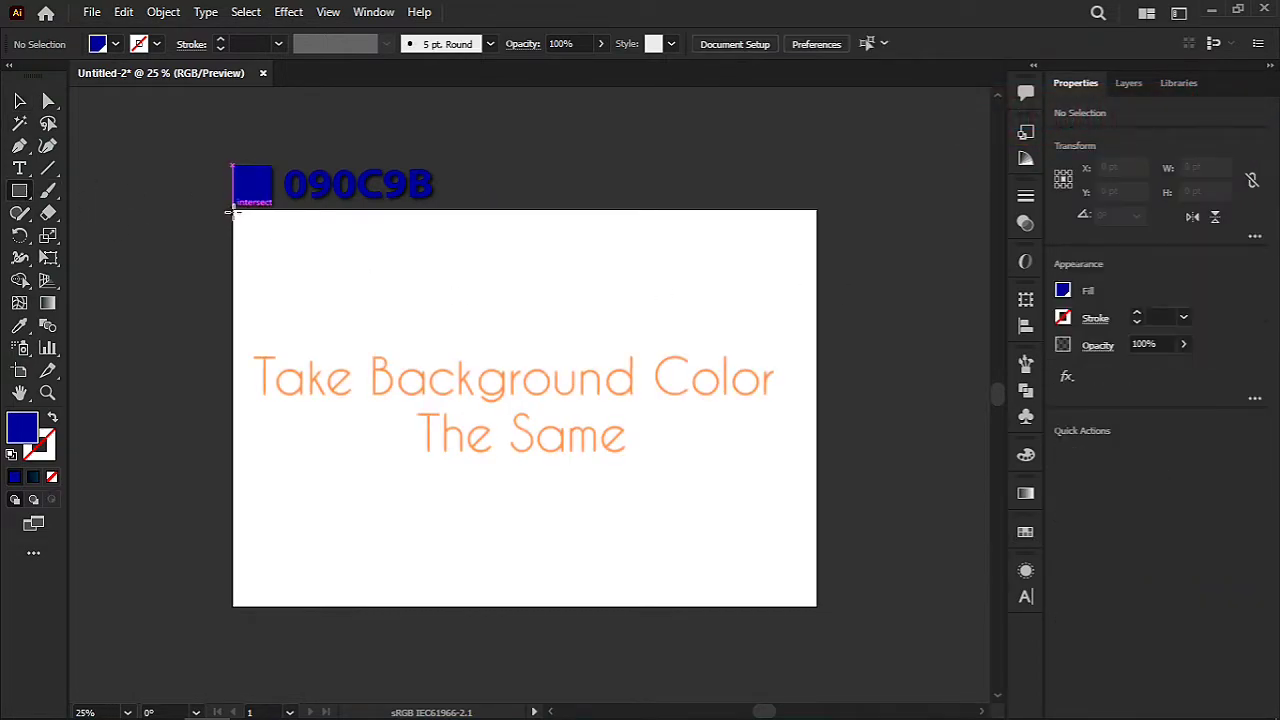
mouse_move(233, 210)
mouse_down()
mouse_move(394, 380)
mouse_move(816, 605)
mouse_up()
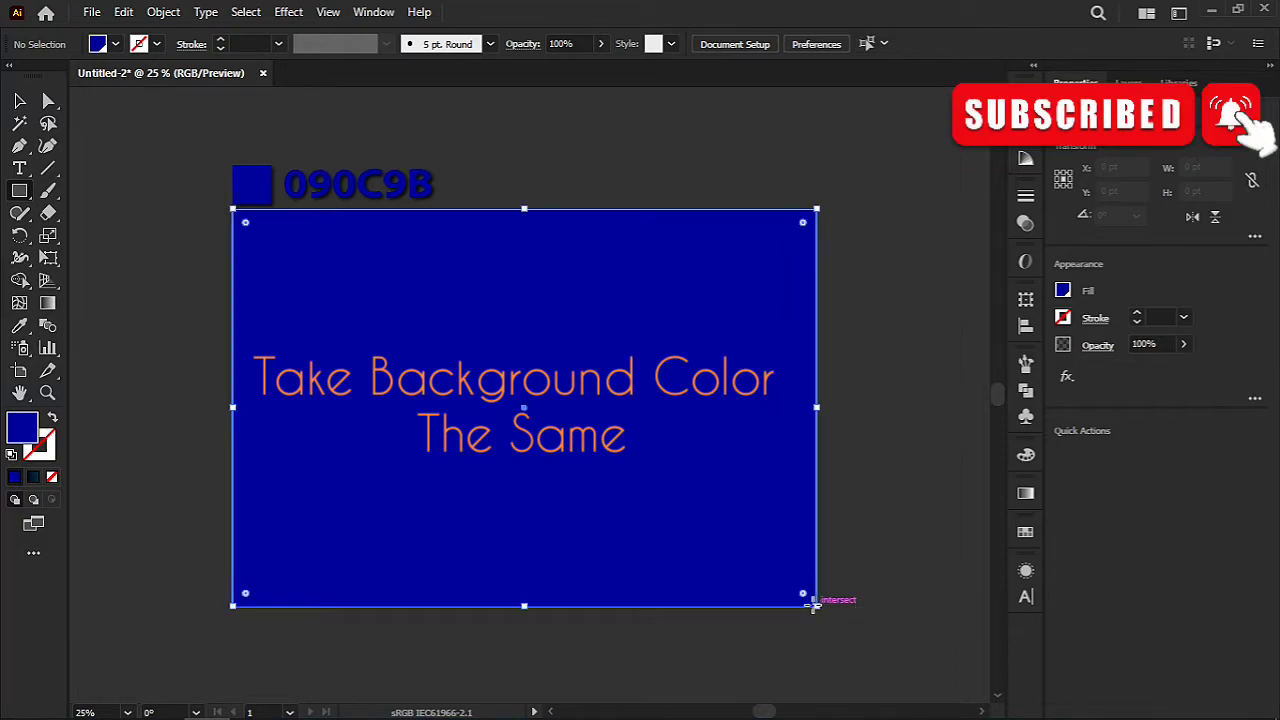
click(163, 12)
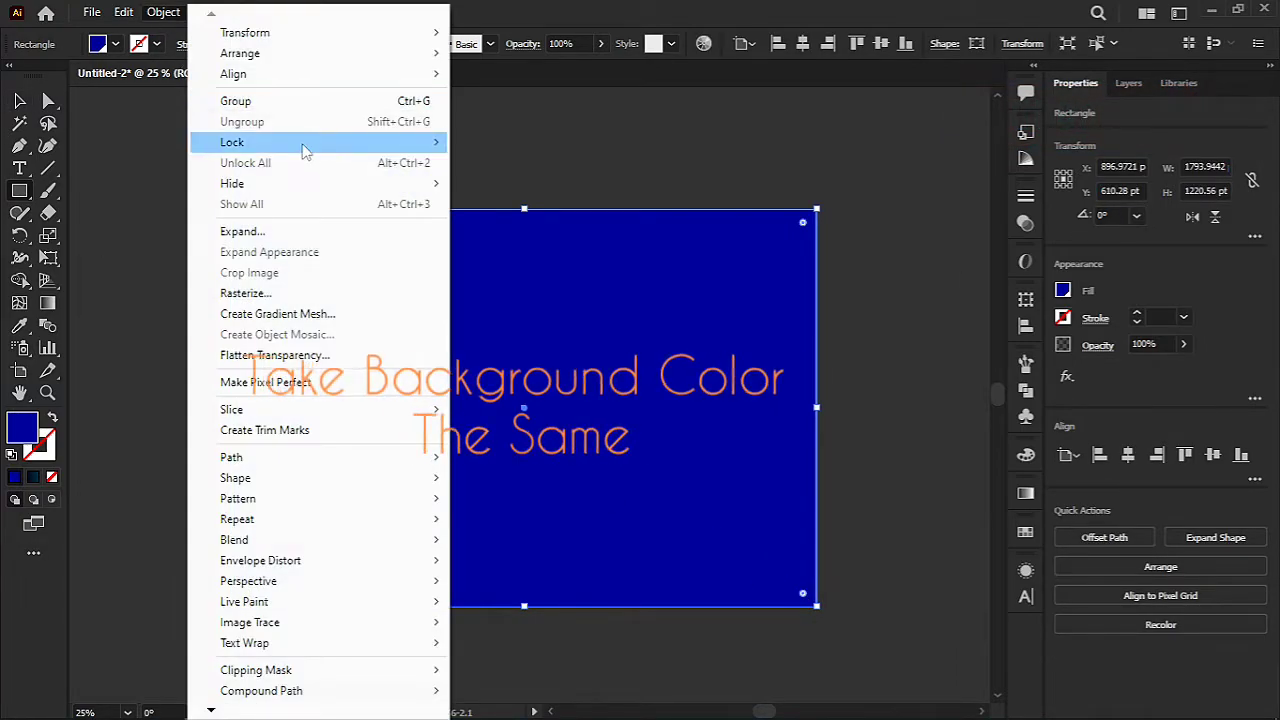
click(490, 141)
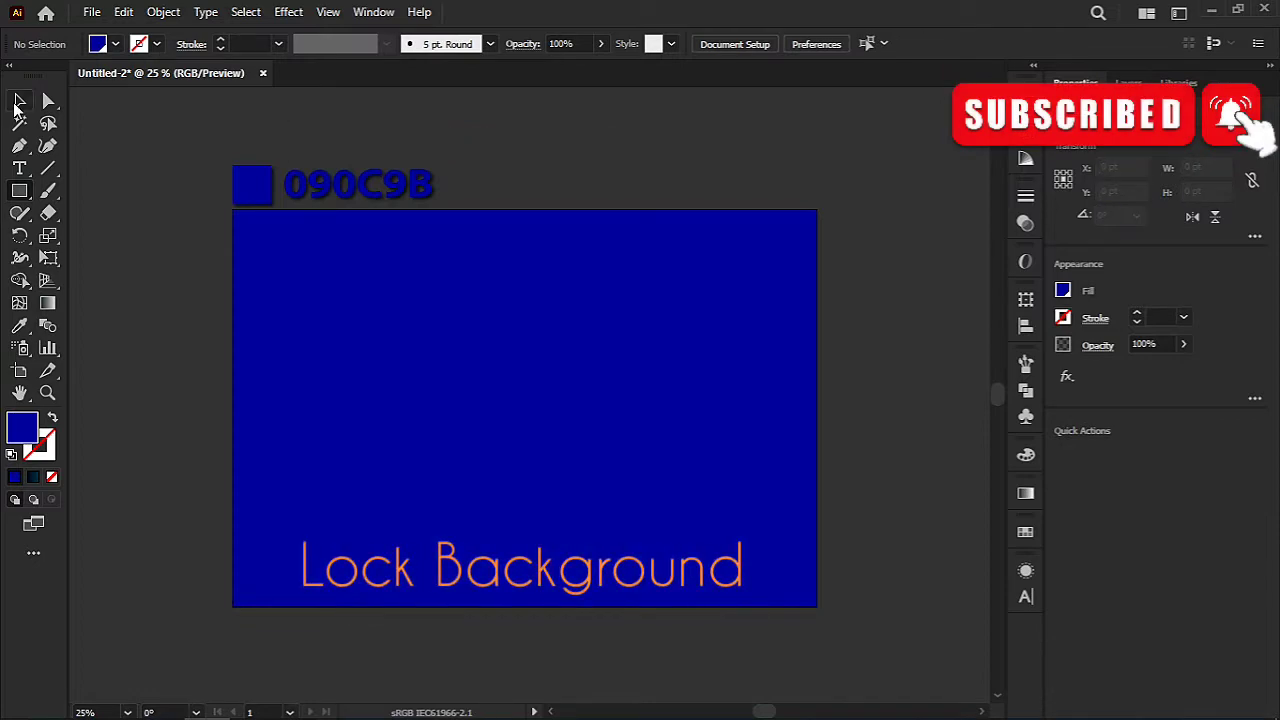
Step: Add the point text "FAI" on the blue background
click(19, 101)
key(t)
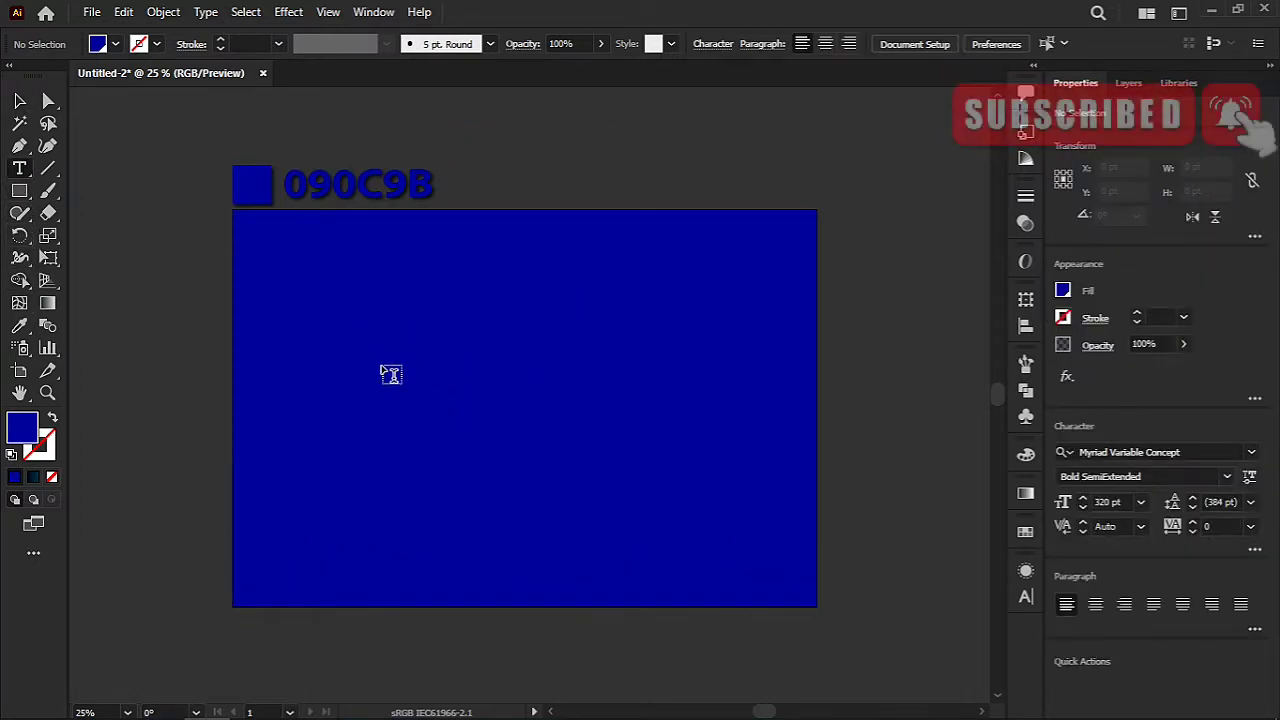
click(380, 365)
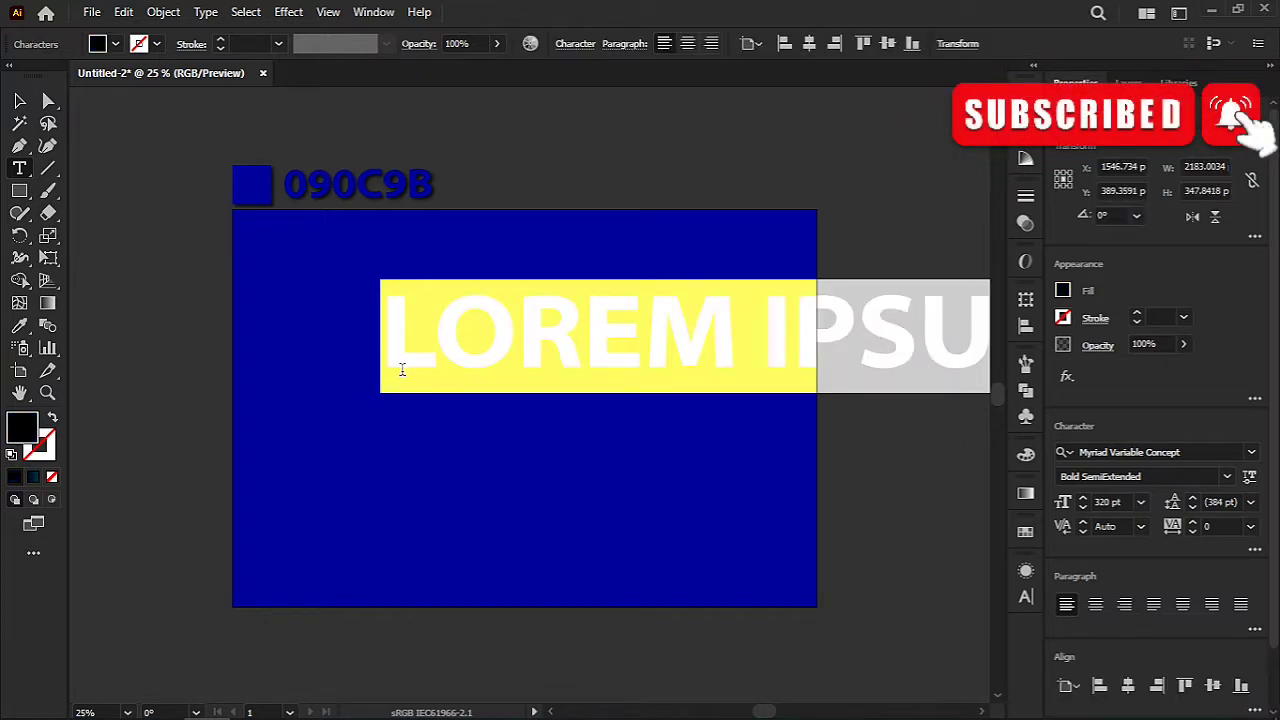
text(FAI)
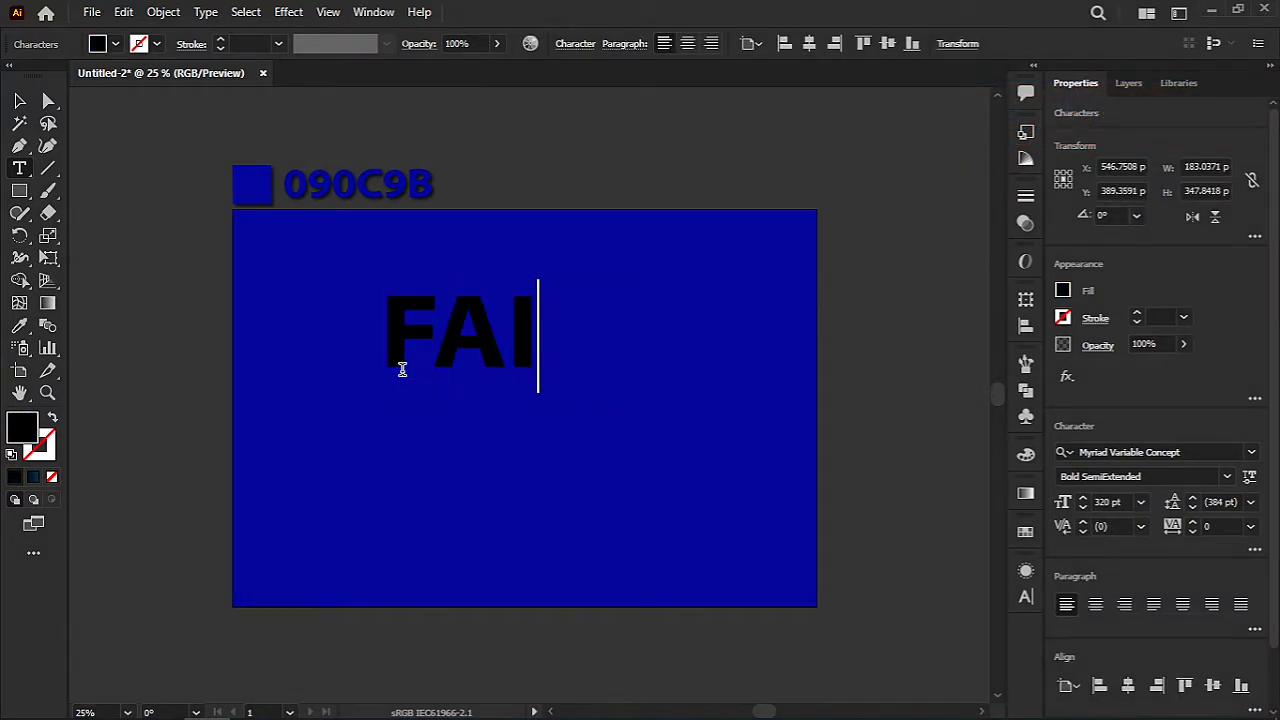
Step: Reposition the "FAI" text and enlarge it proportionally to about 692 pt near the middle of the artboard
click(24, 101)
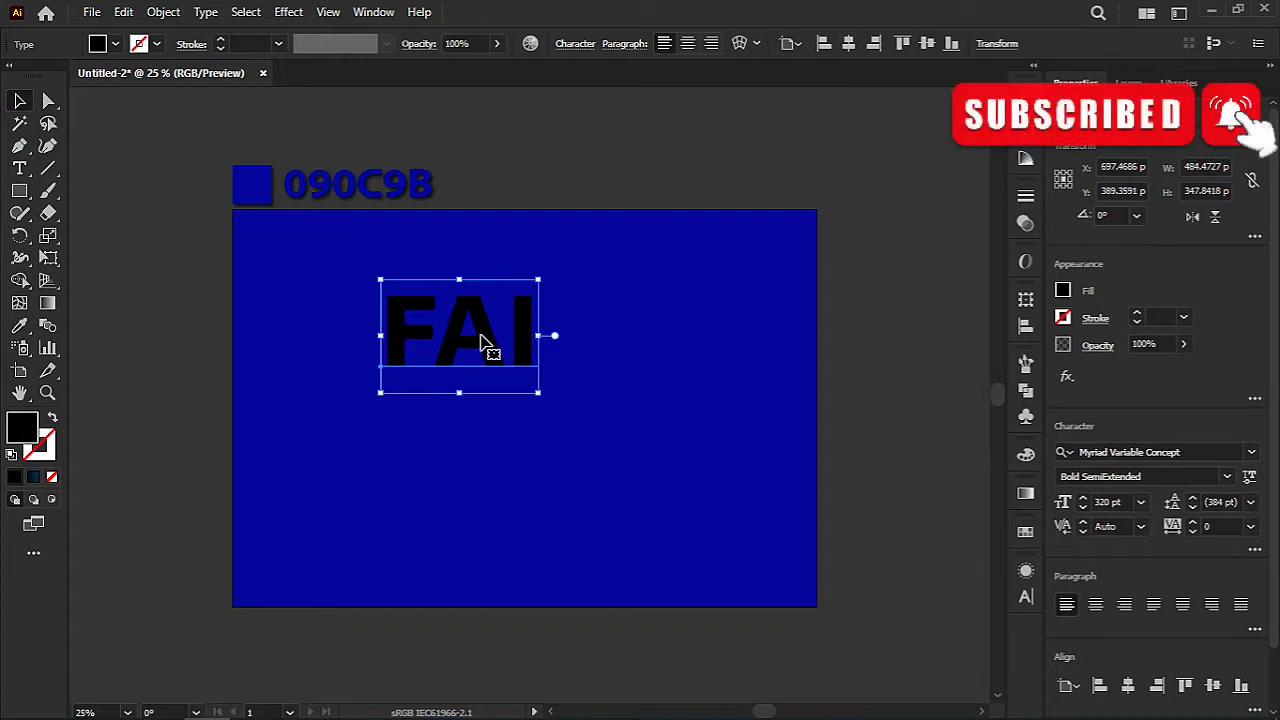
drag(481, 342, 465, 360)
drag(522, 411, 567, 456)
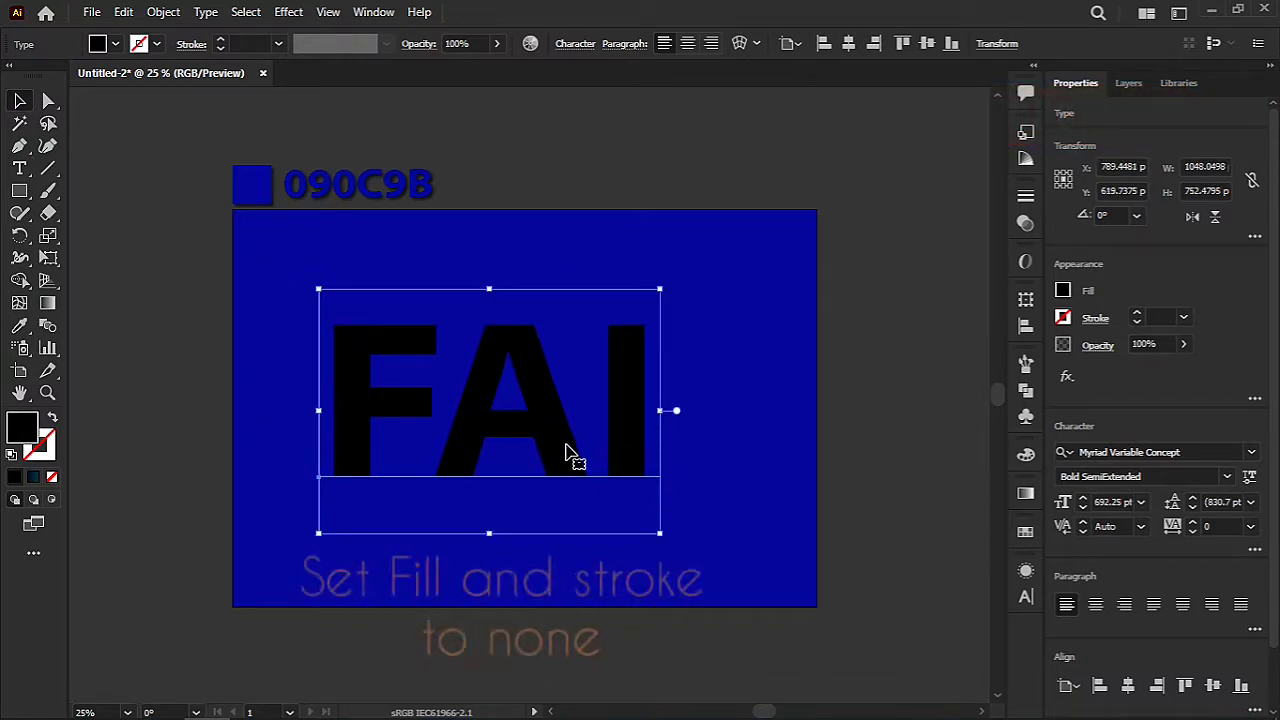
Step: Set the text's fill to none and bring up its appearance attributes
click(53, 477)
click(1026, 571)
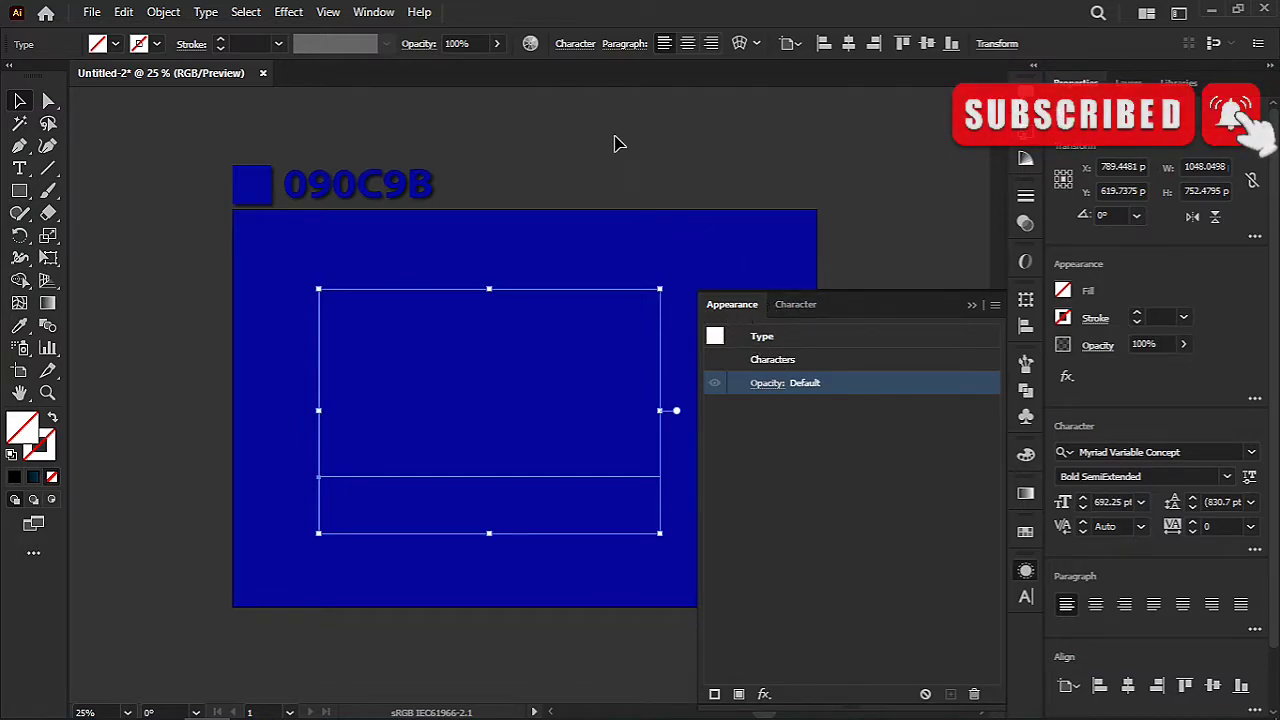
click(373, 12)
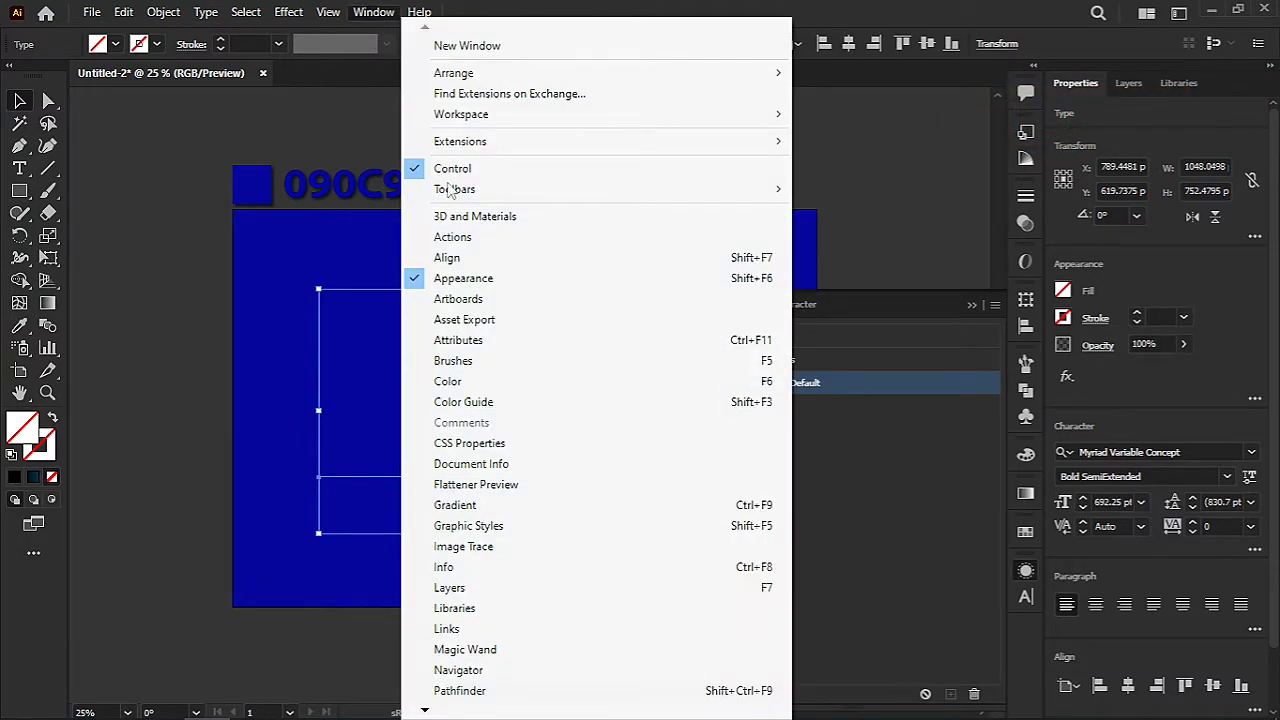
click(470, 279)
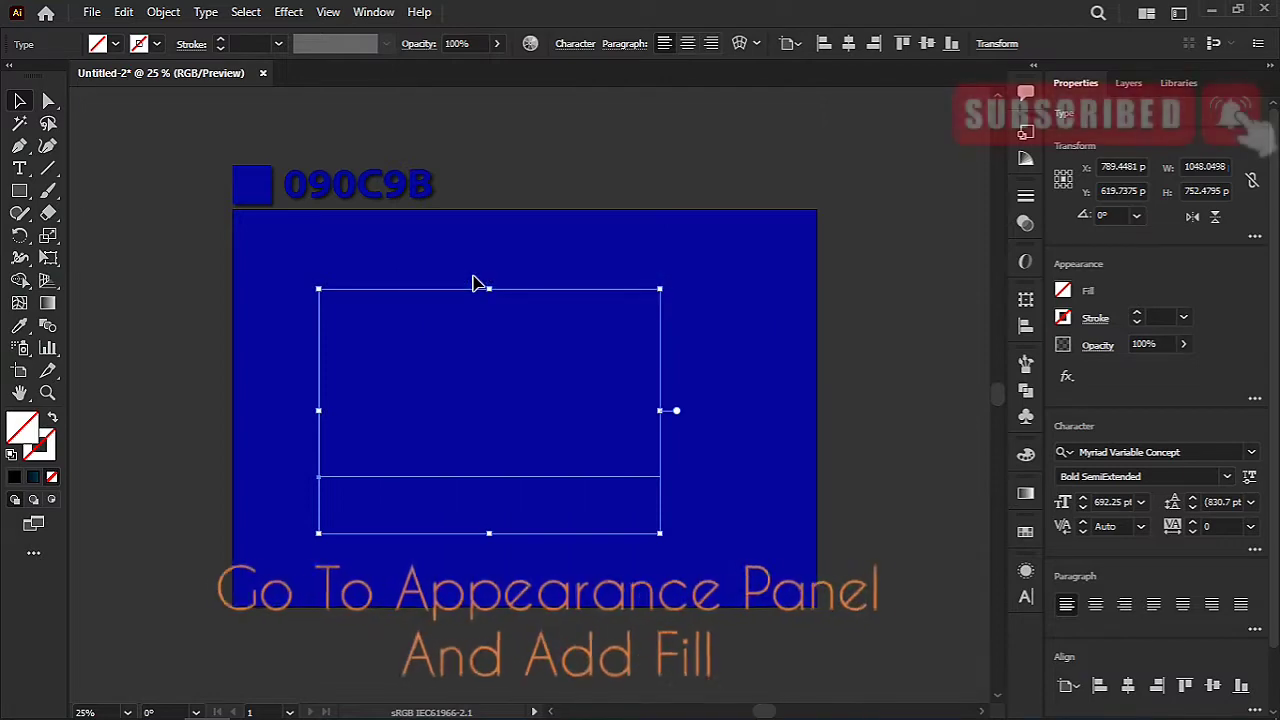
click(1034, 570)
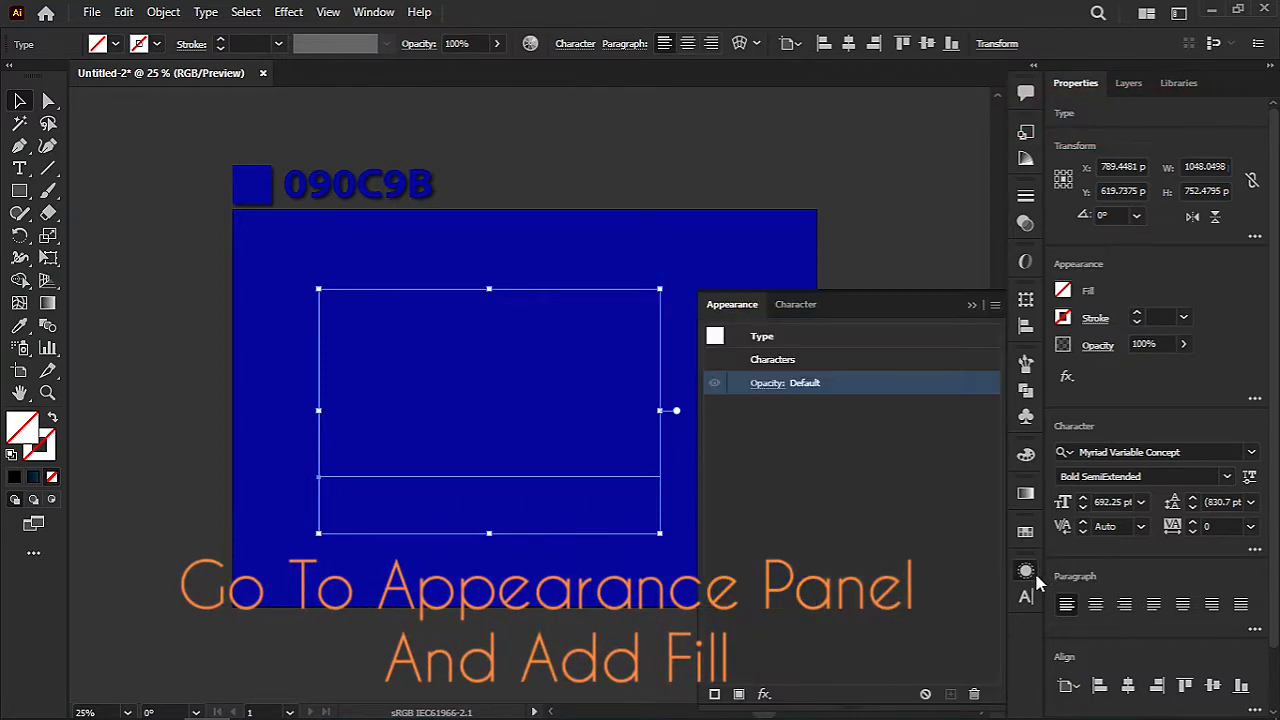
Step: Add a new fill to the text's appearance and colour it light grey, C=0 M=0 Y=0 K=30
click(739, 694)
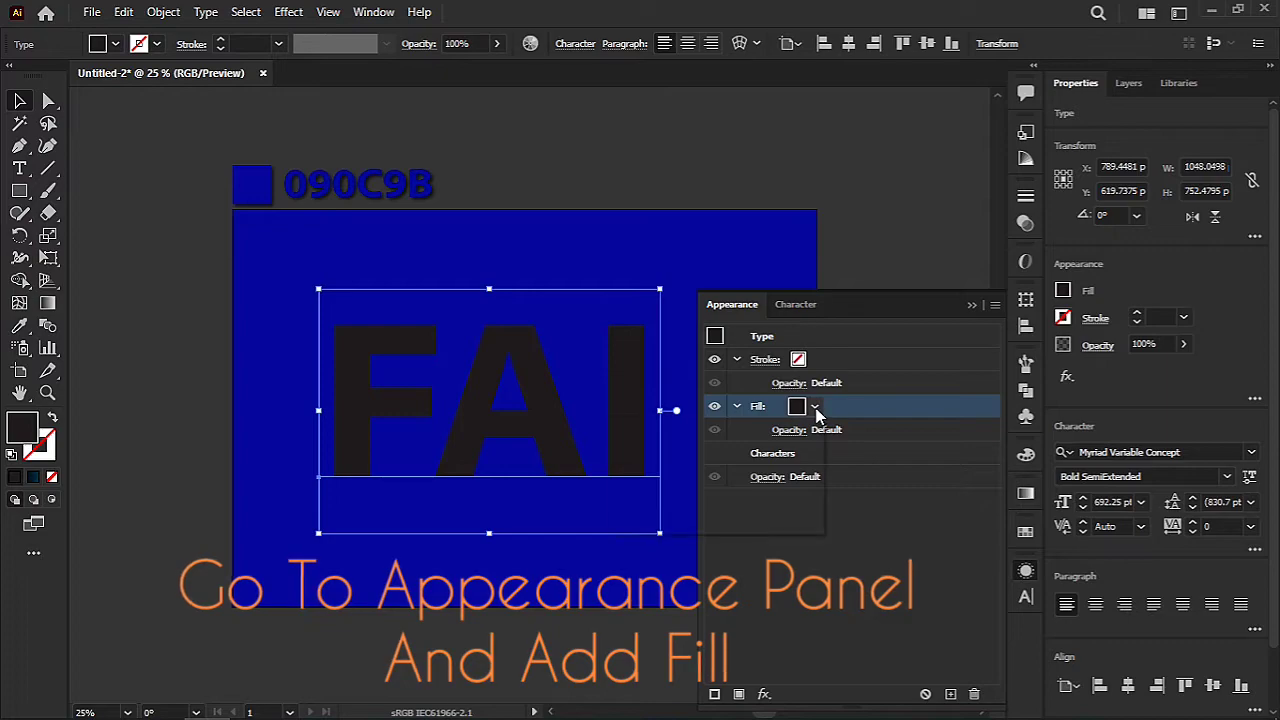
click(815, 406)
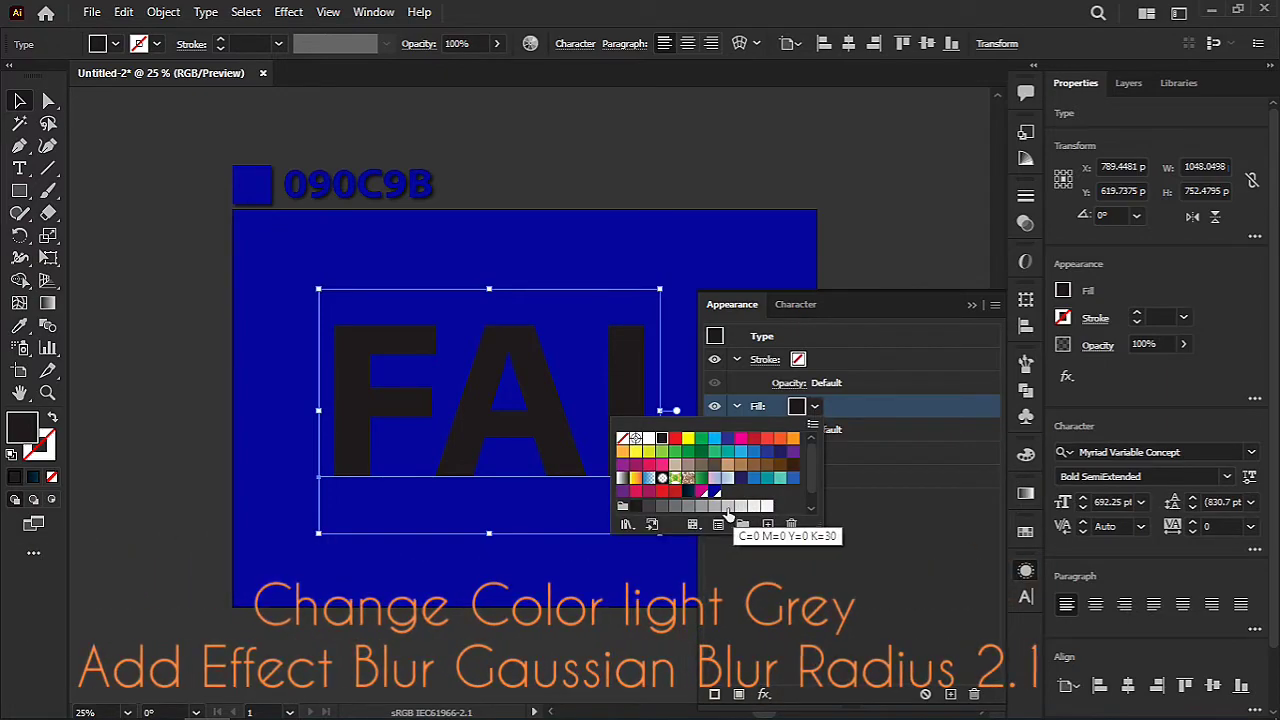
click(726, 508)
click(866, 481)
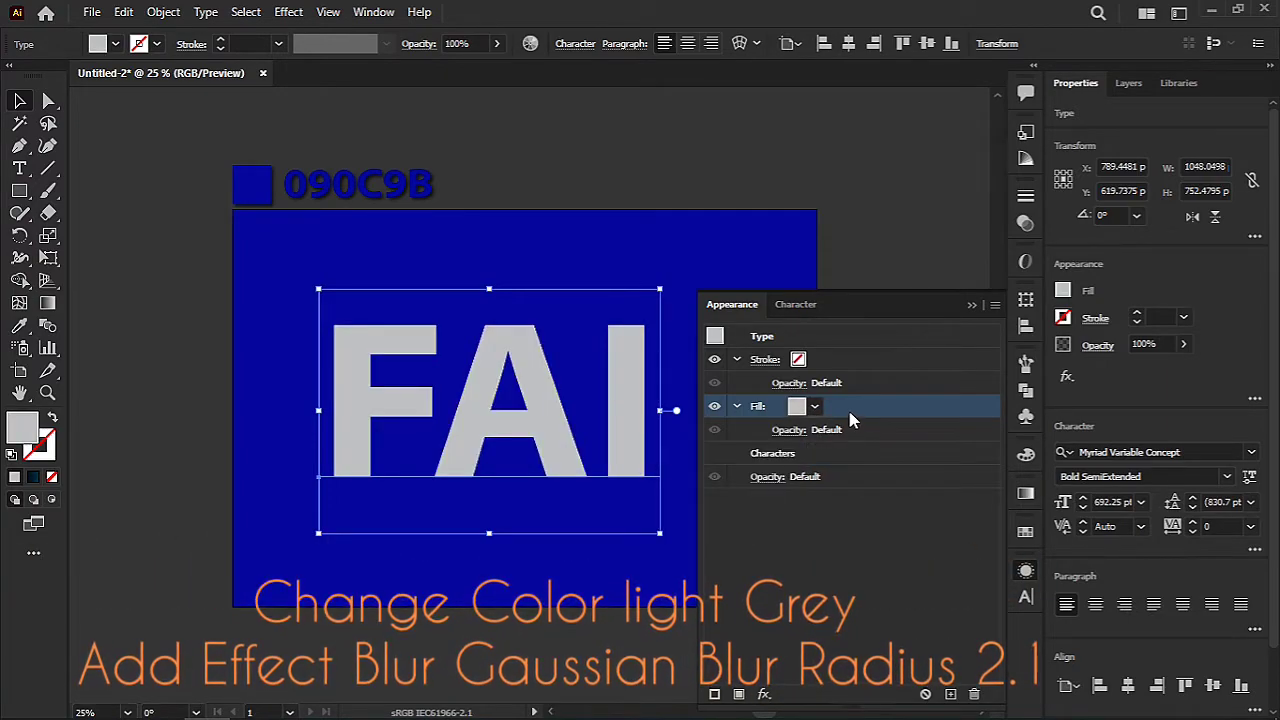
Step: Apply a Gaussian Blur effect with a radius of 2.1 pixels to the grey fill
click(764, 694)
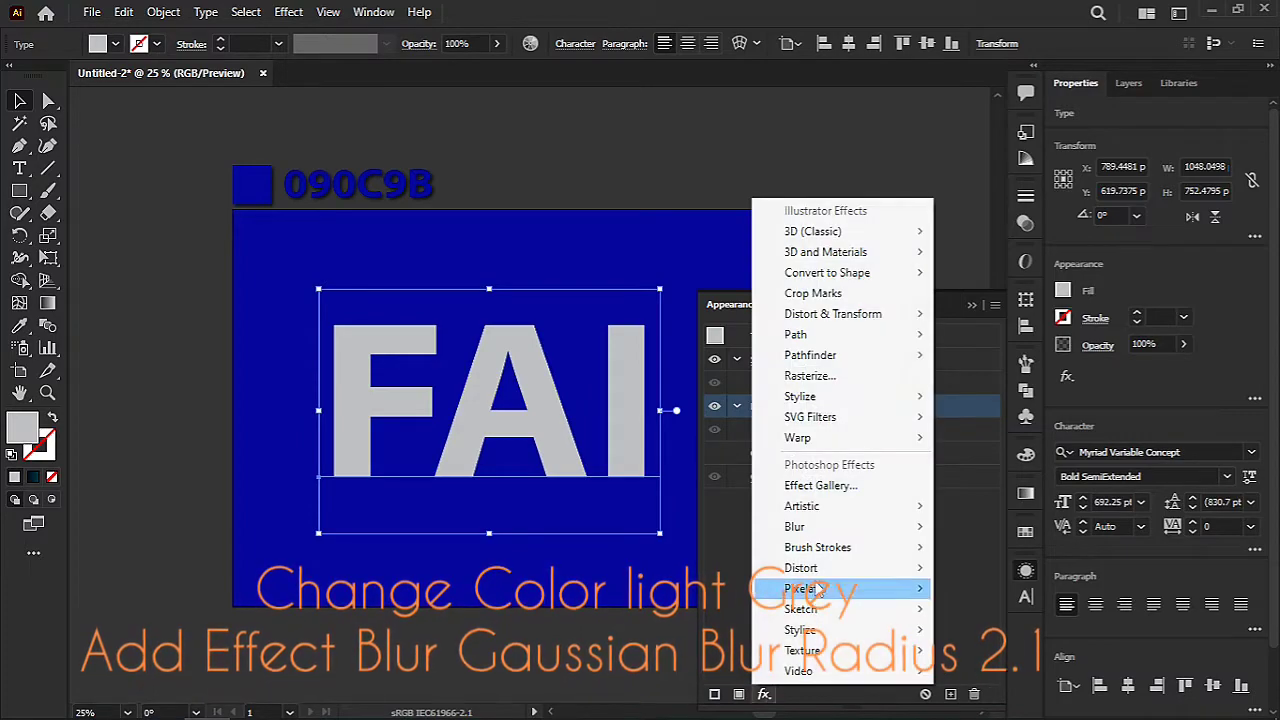
mouse_move(918, 532)
click(994, 527)
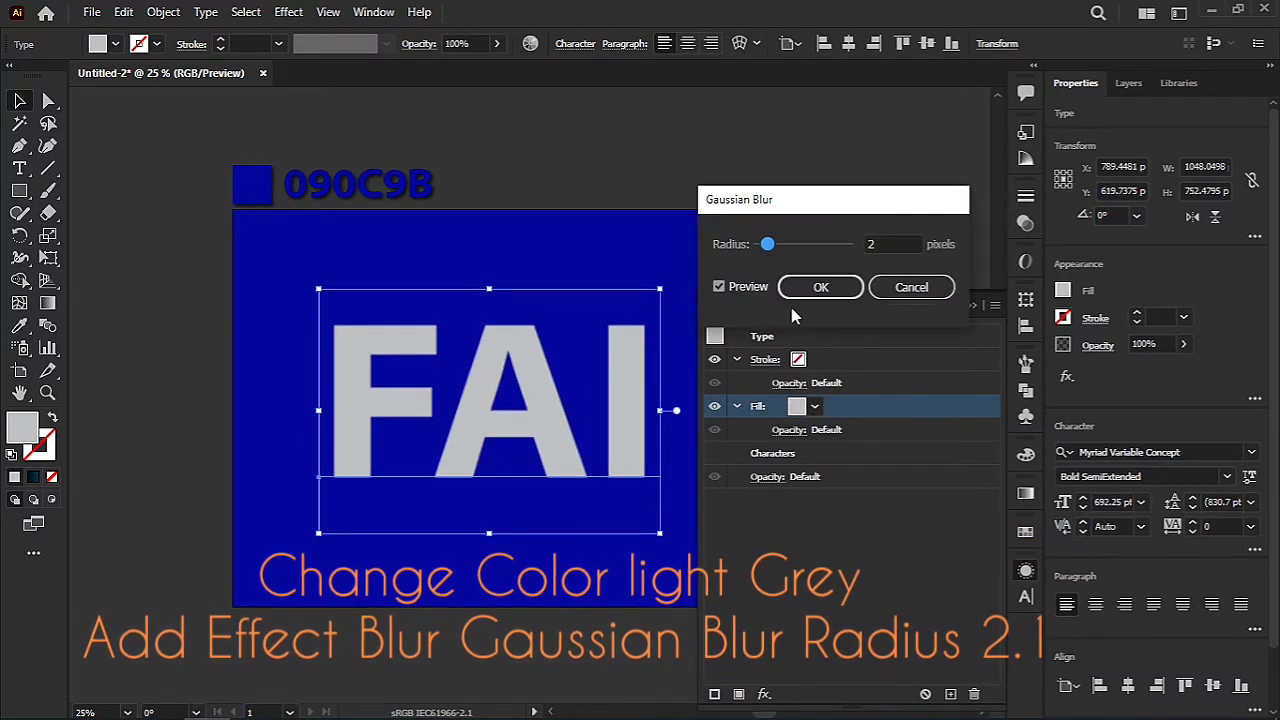
click(885, 243)
text(.1)
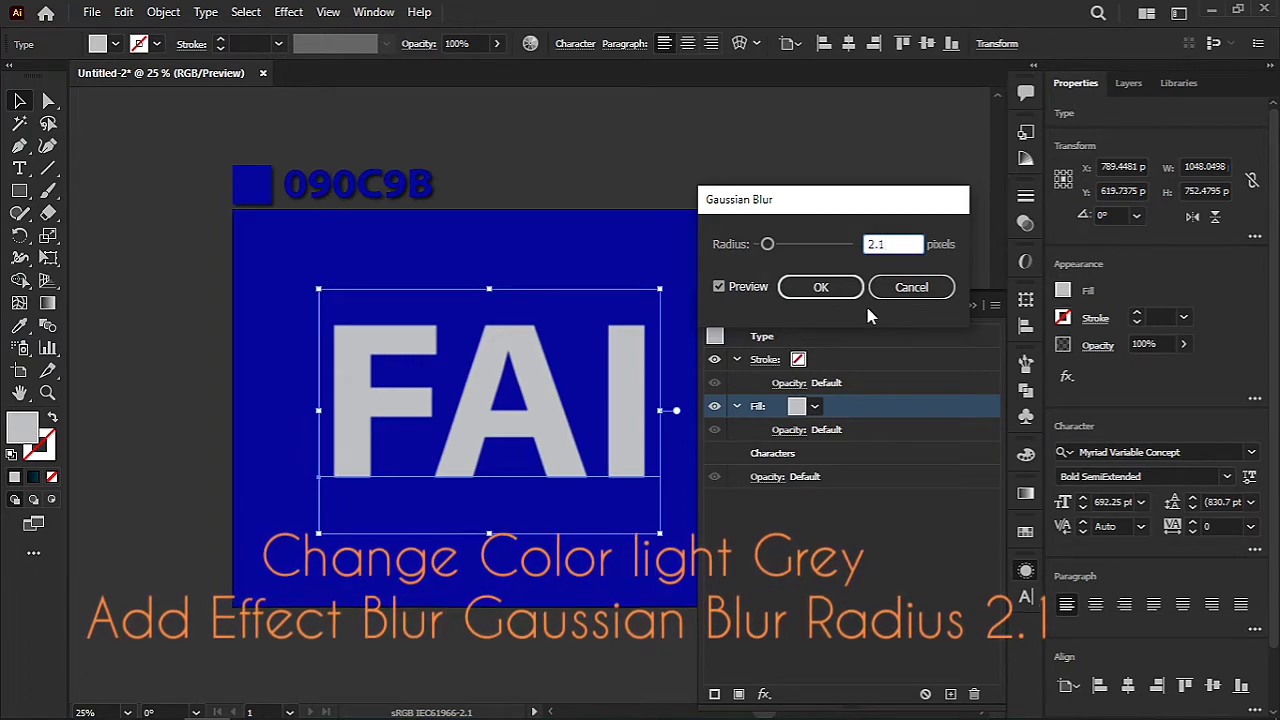
click(820, 289)
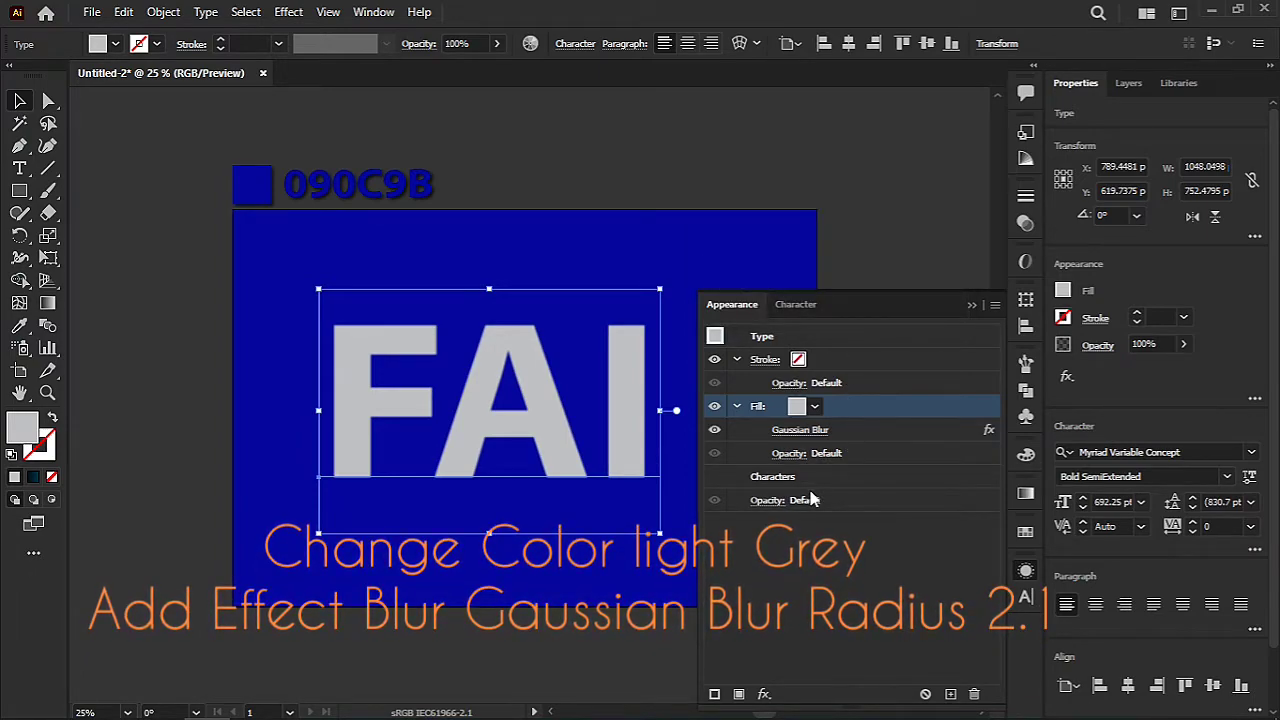
Step: Apply a Transform effect to the grey fill that moves it -2 pt horizontally and -2 pt vertically
click(764, 694)
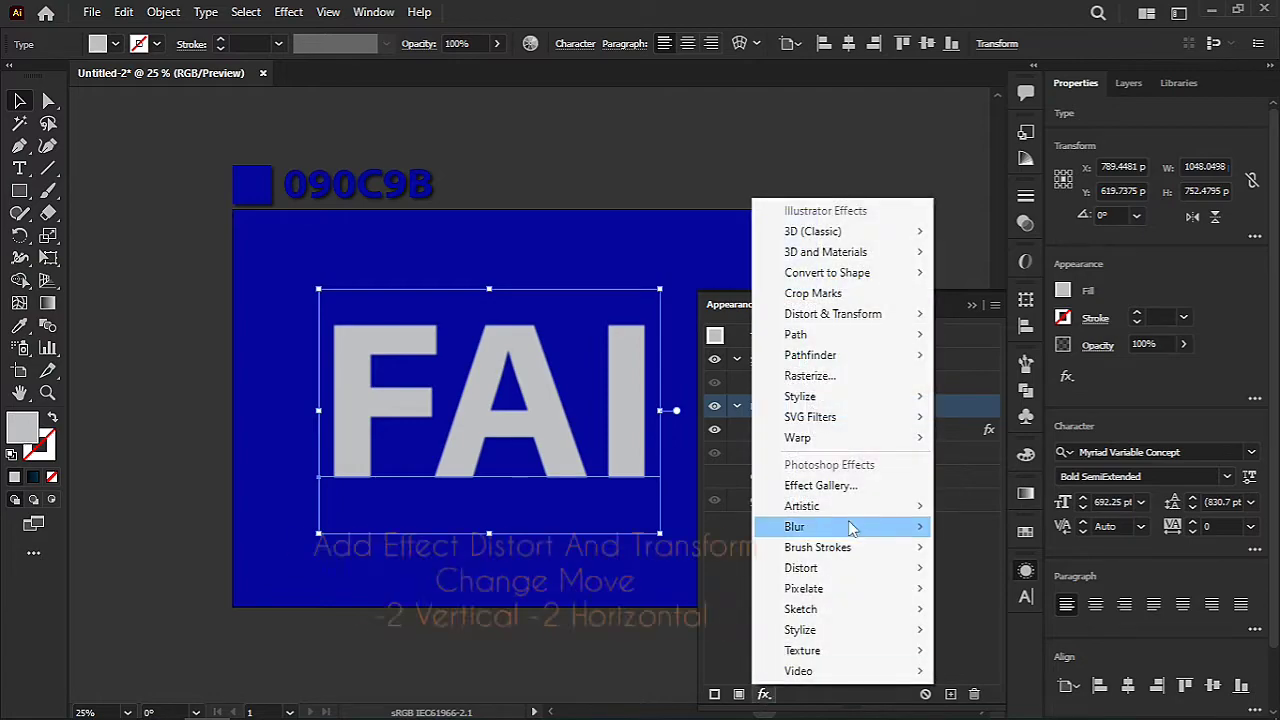
mouse_move(882, 316)
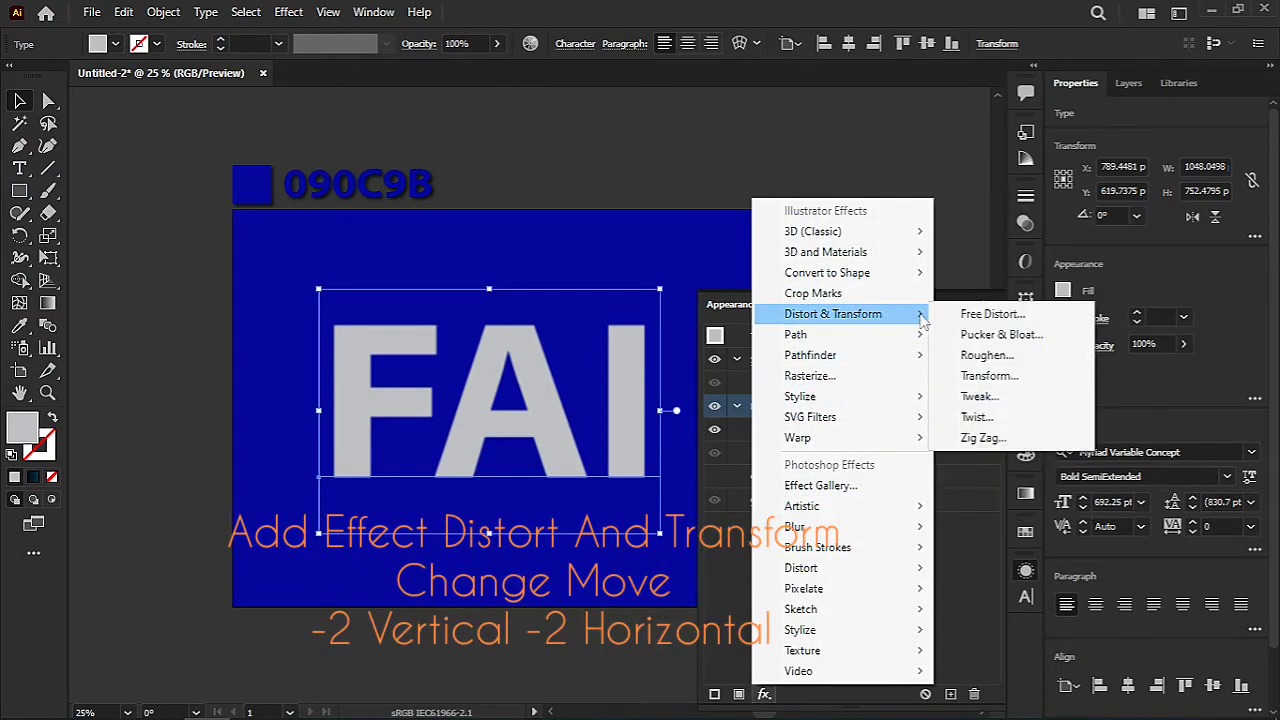
click(988, 376)
click(1100, 347)
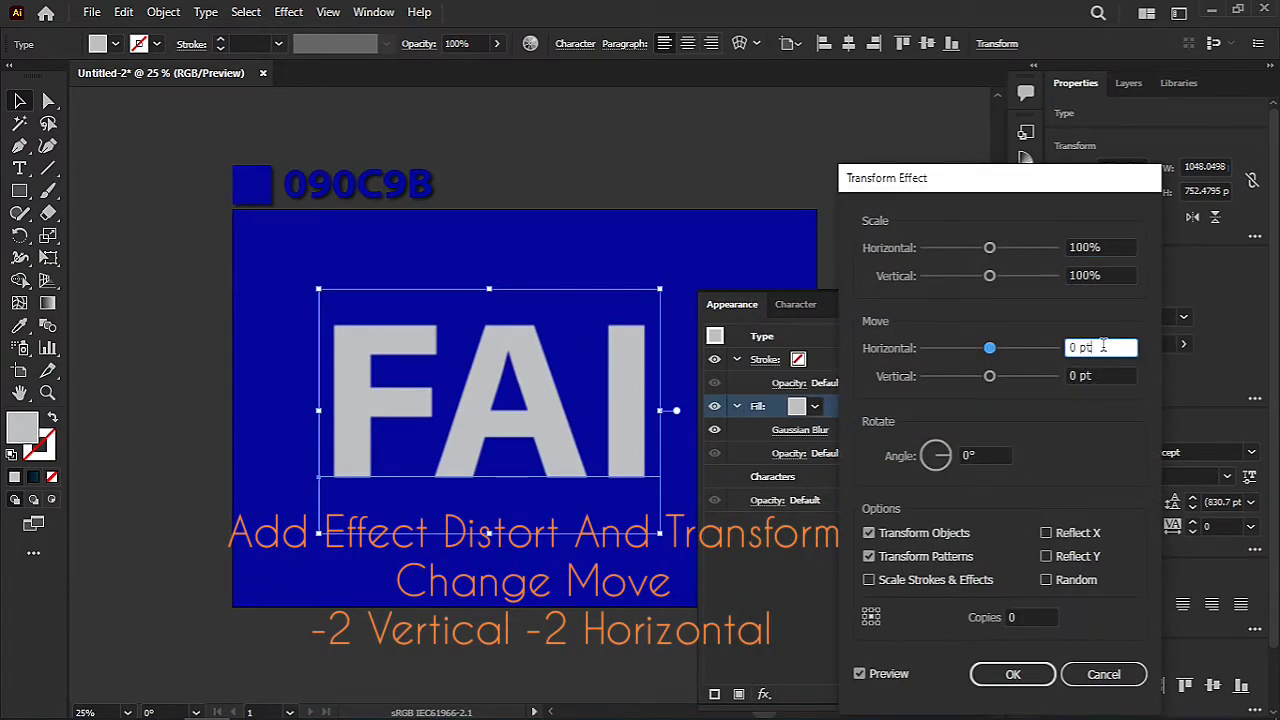
key(Down)
key(Down)
click(1103, 376)
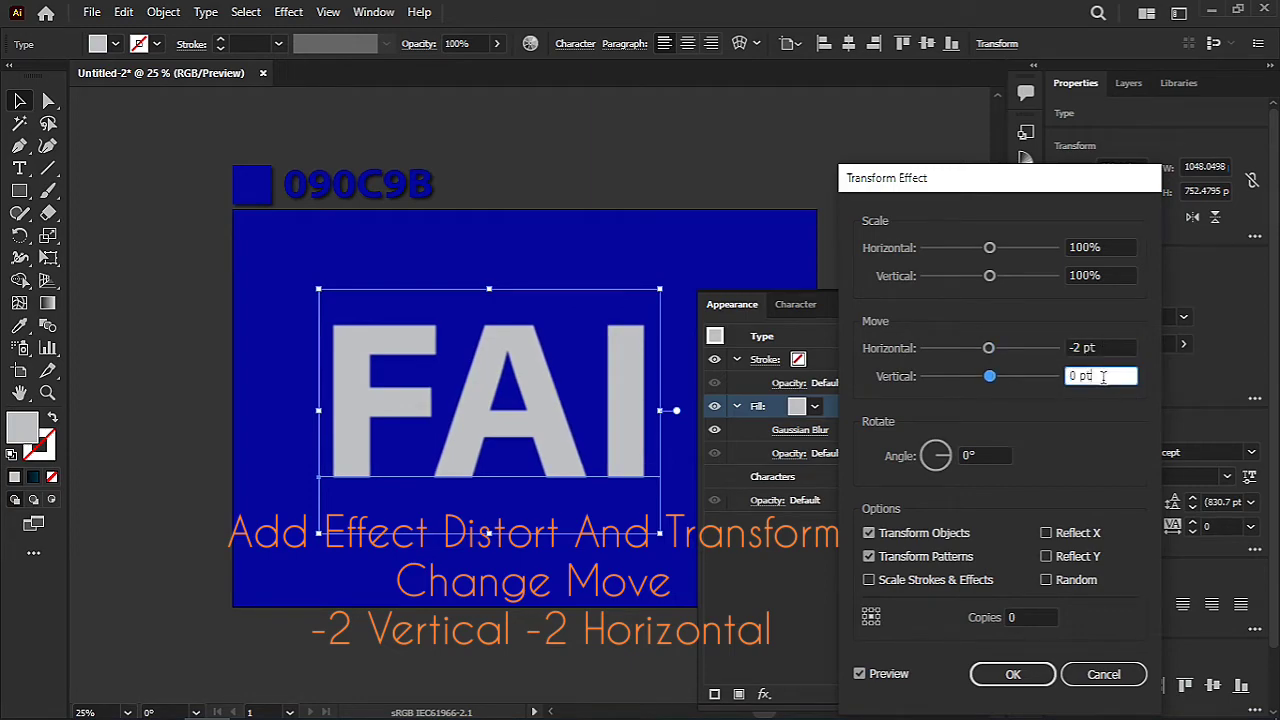
click(1040, 678)
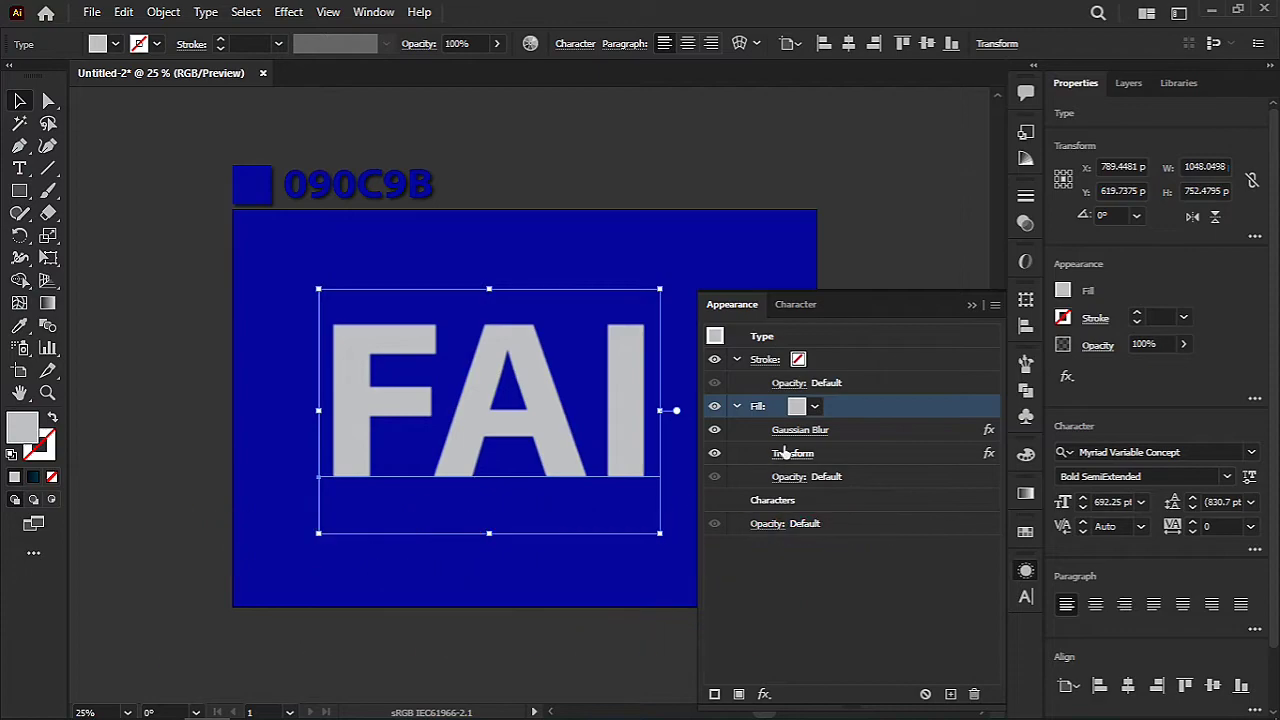
Step: Set the grey fill's blending mode to Screen
click(792, 478)
click(790, 478)
click(672, 513)
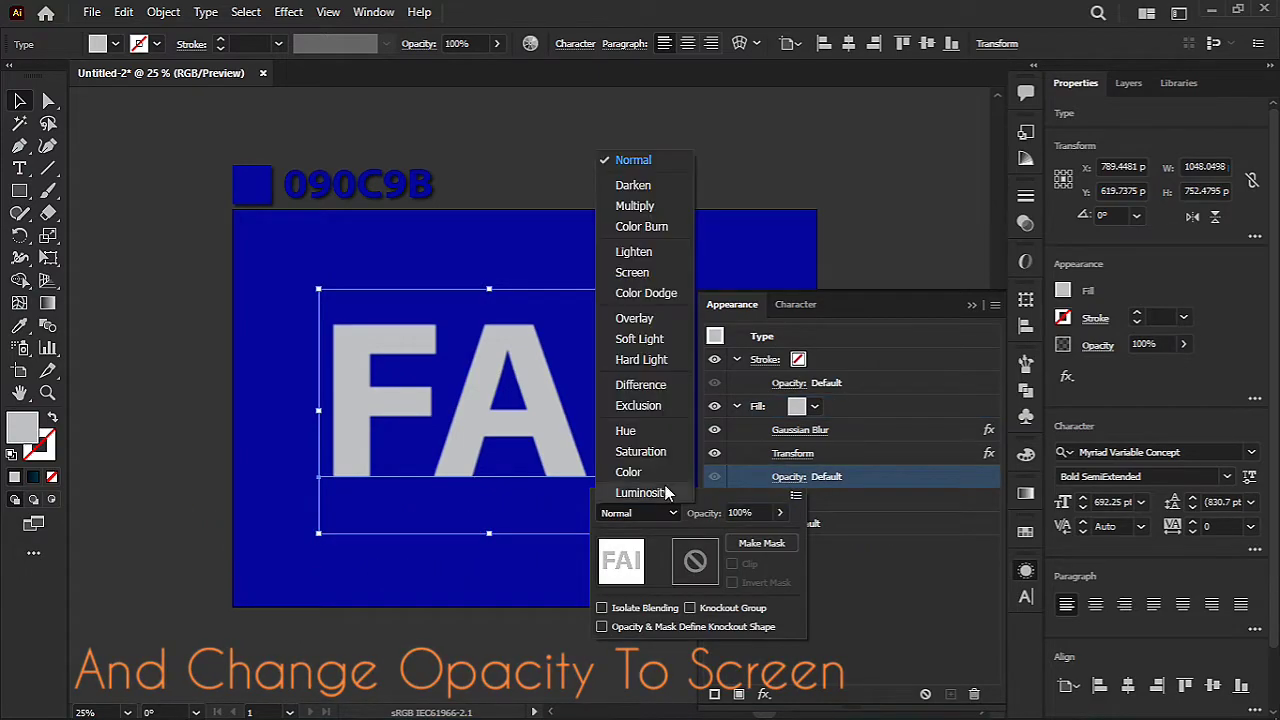
click(632, 273)
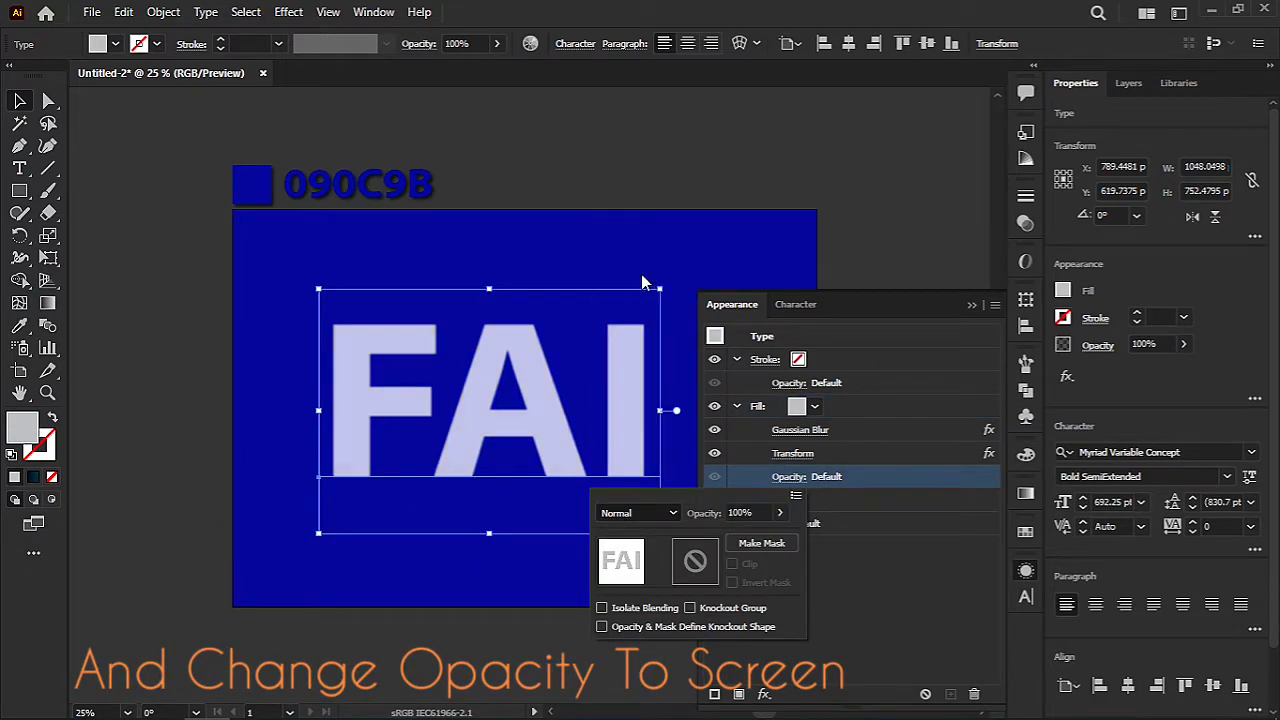
Step: Duplicate the light grey fill in the text's appearance and set the upper copy's blending mode to Multiply
click(855, 410)
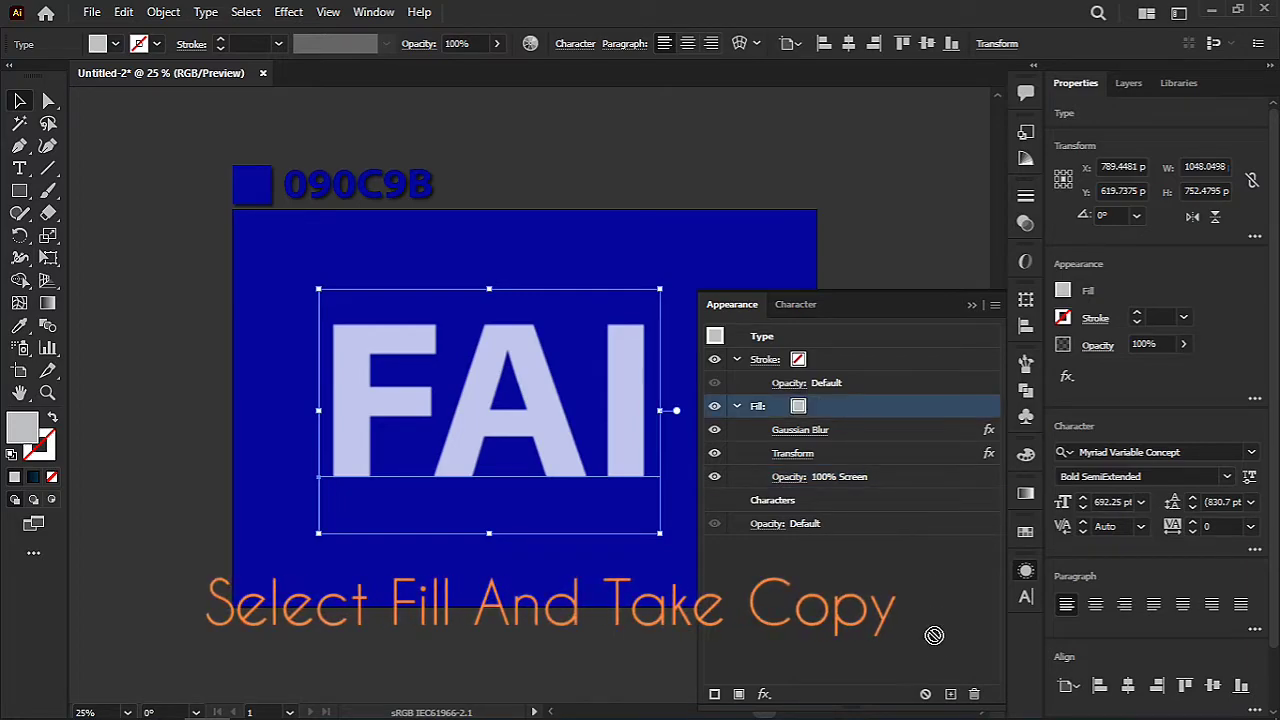
click(950, 694)
click(790, 476)
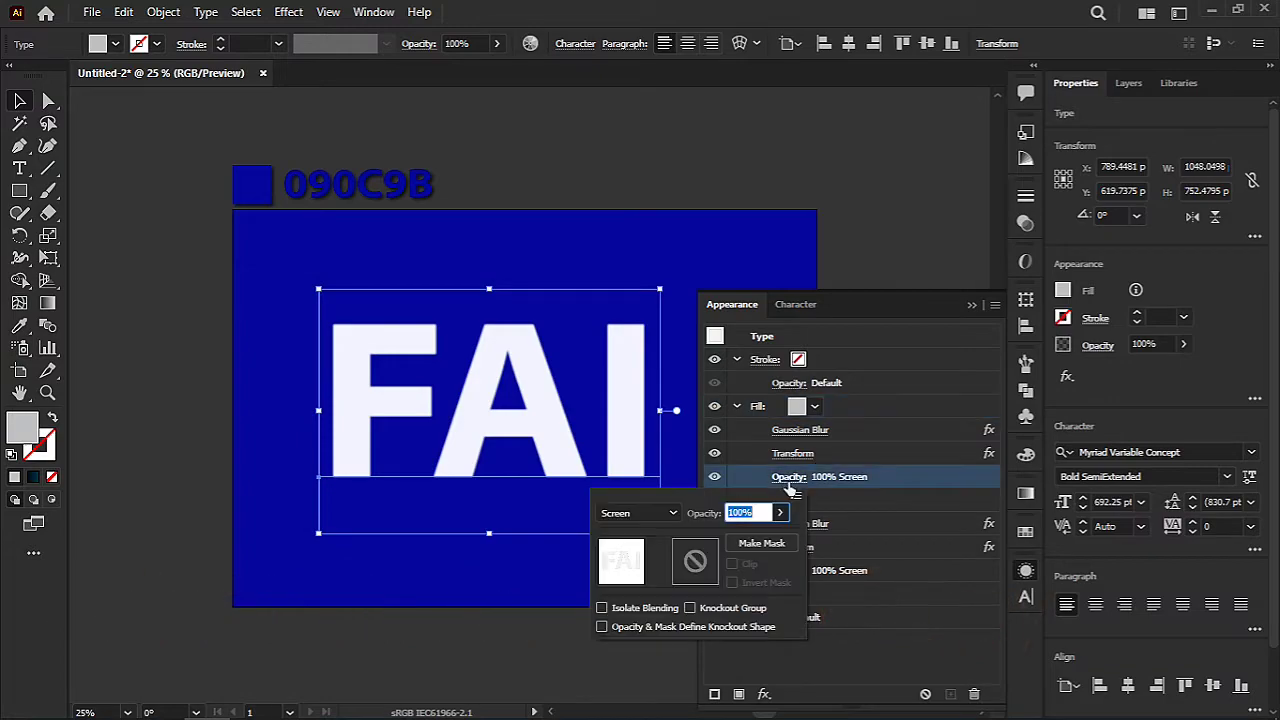
click(672, 513)
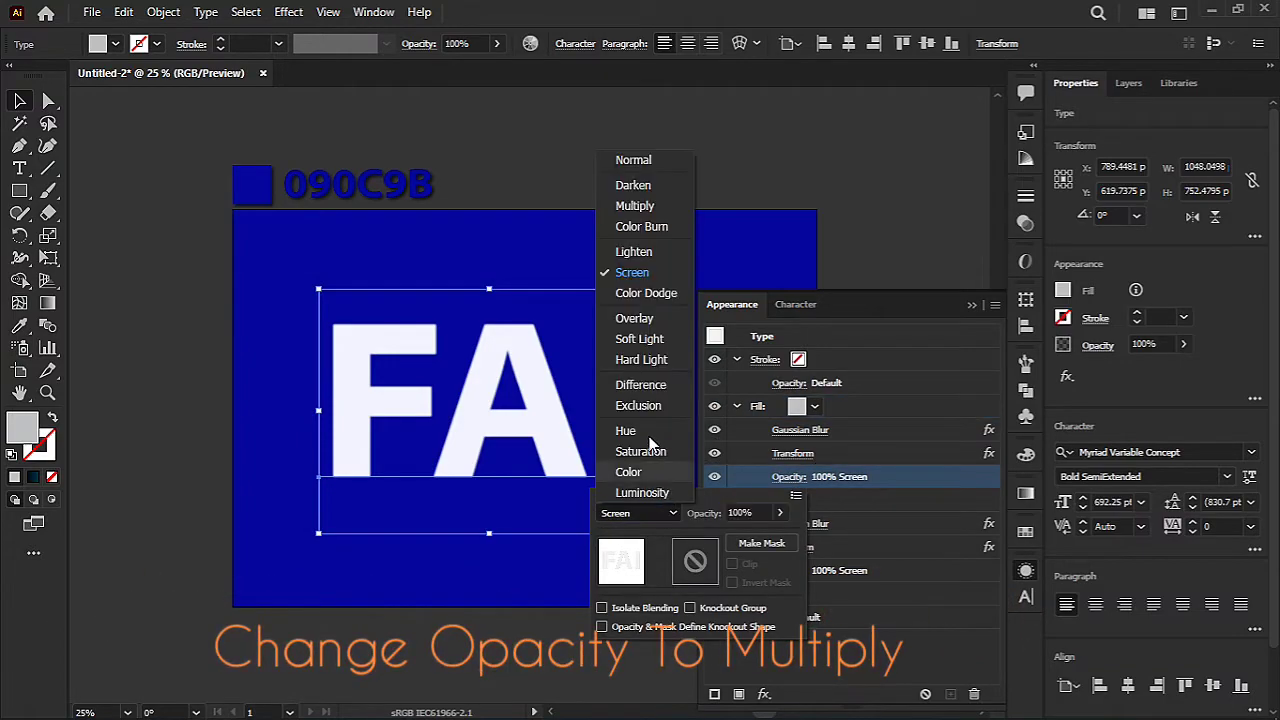
click(634, 206)
Step: Edit the Multiply fill's Transform effect to move it 4 pt horizontally and 5 pt vertically
click(793, 455)
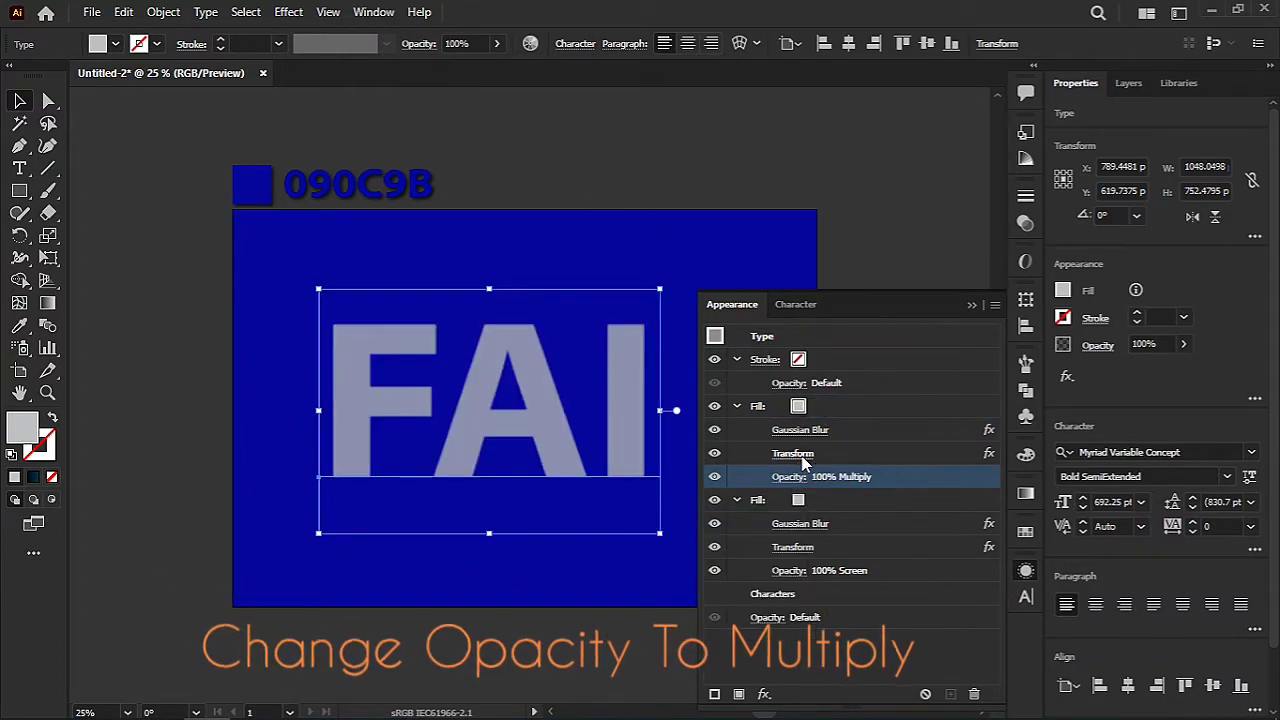
click(1098, 347)
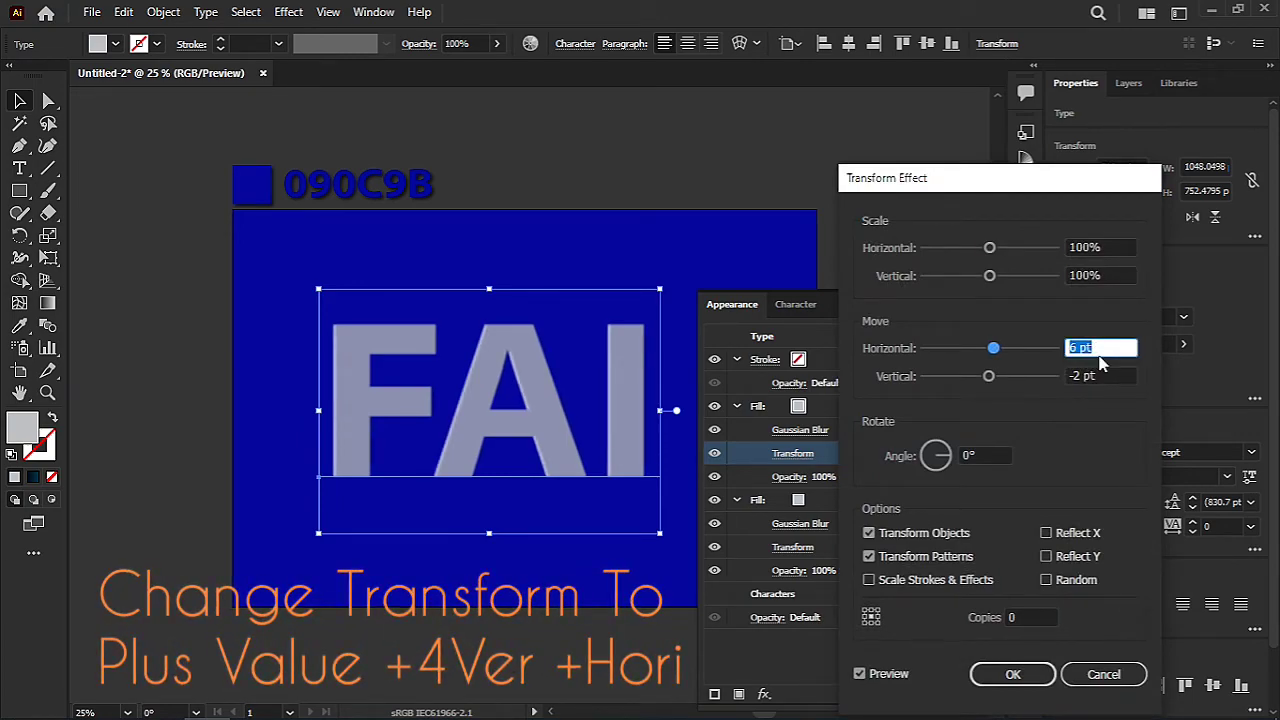
click(1101, 375)
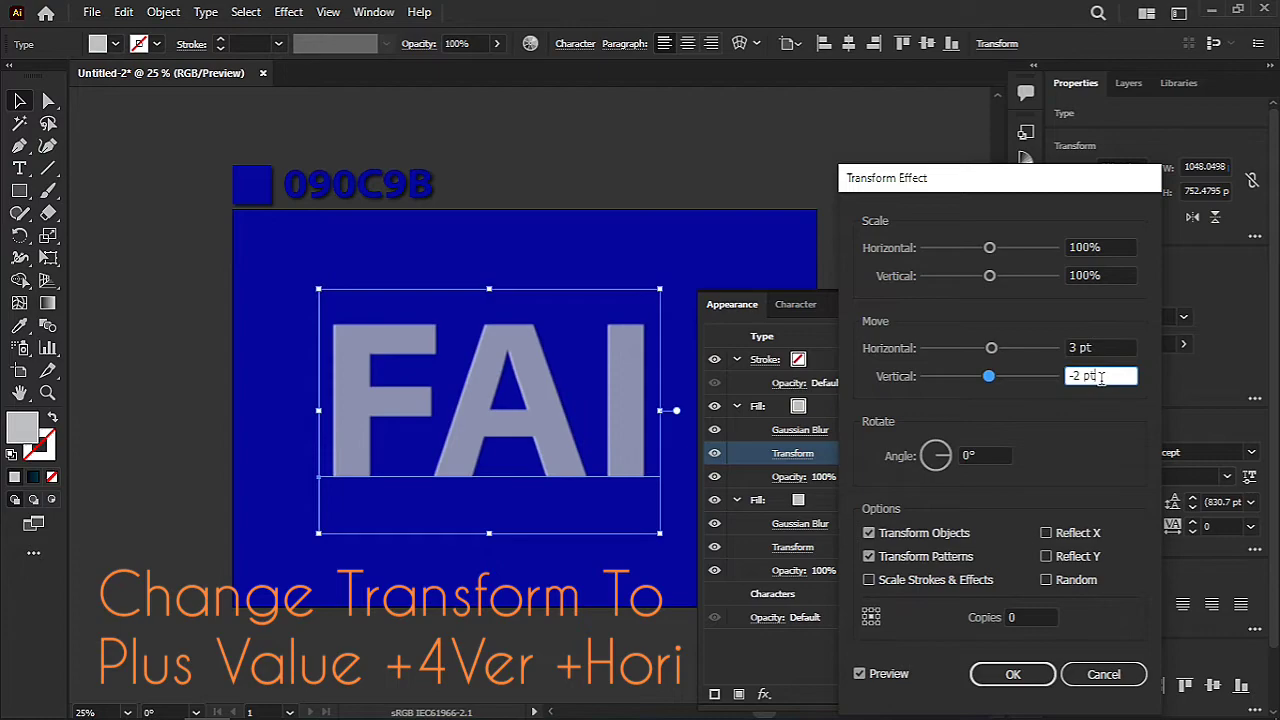
key(Up)
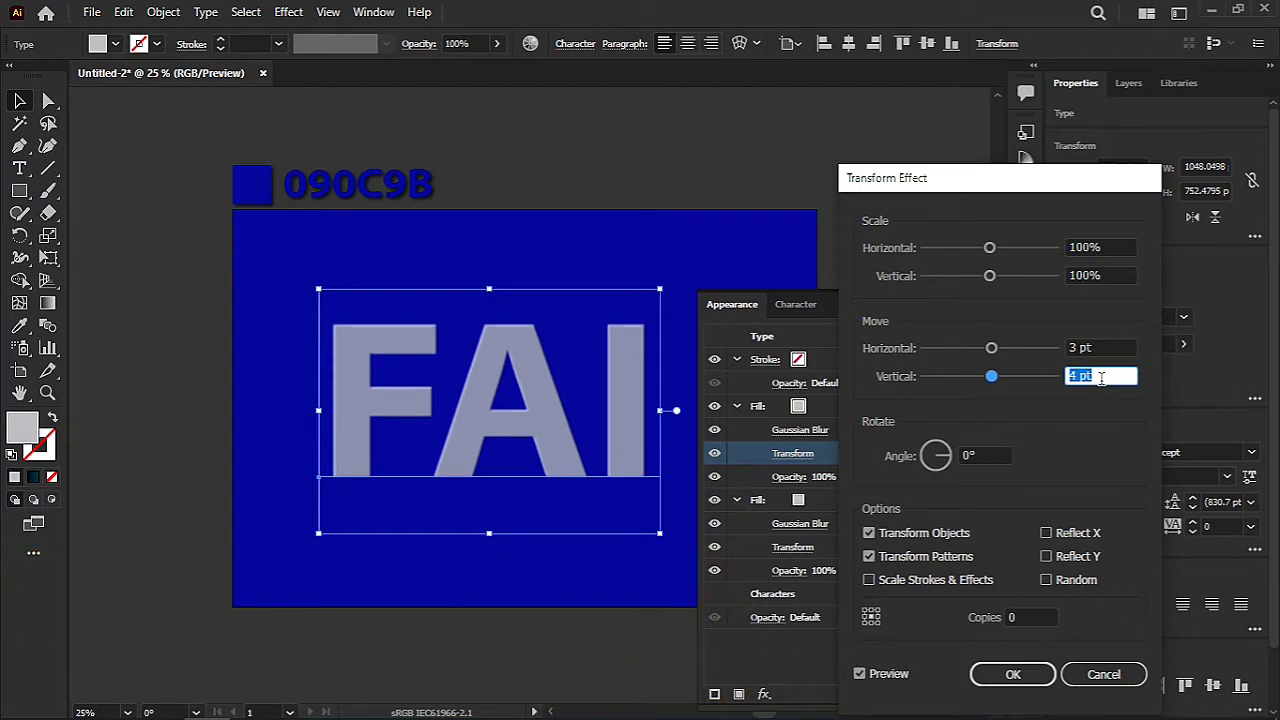
click(1105, 346)
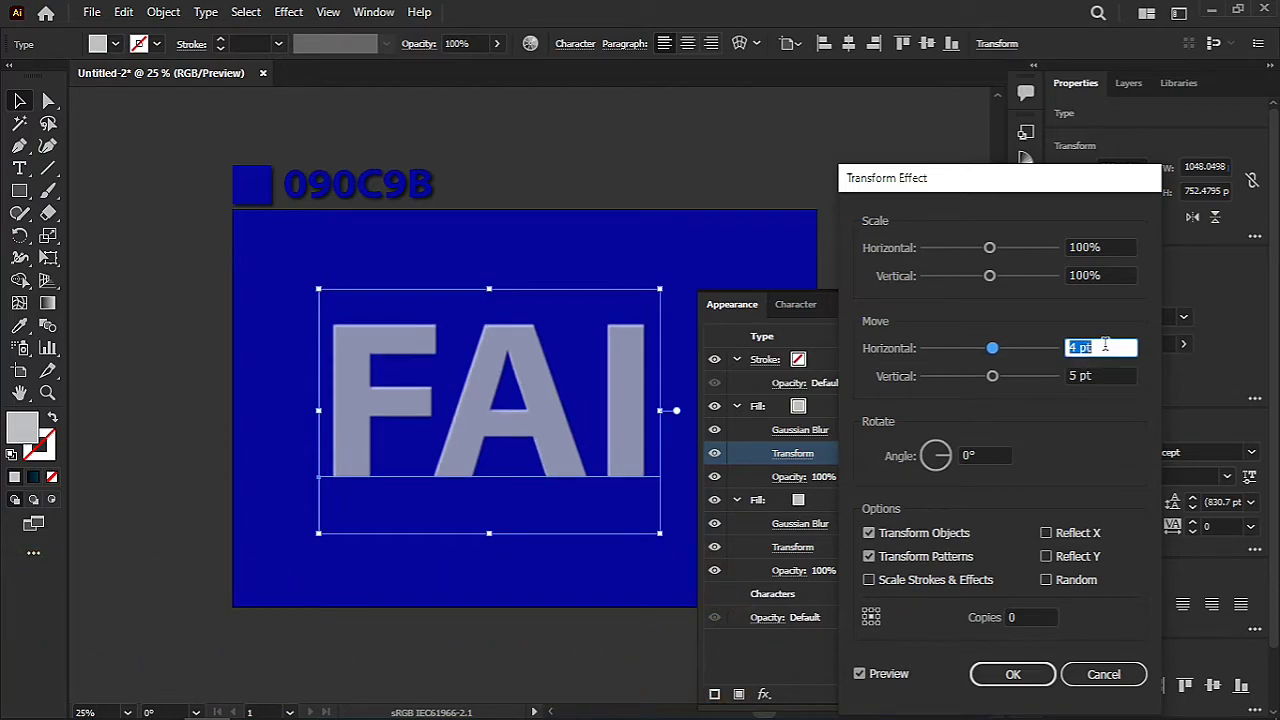
click(1119, 375)
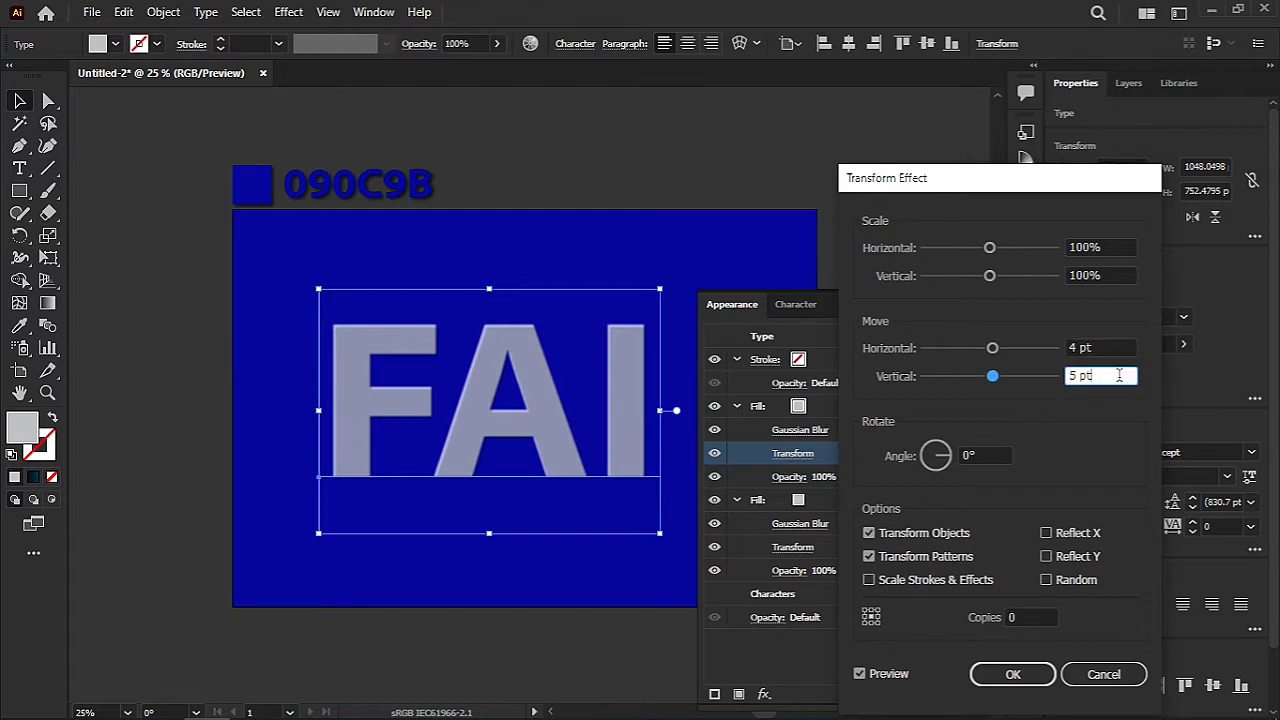
click(1030, 680)
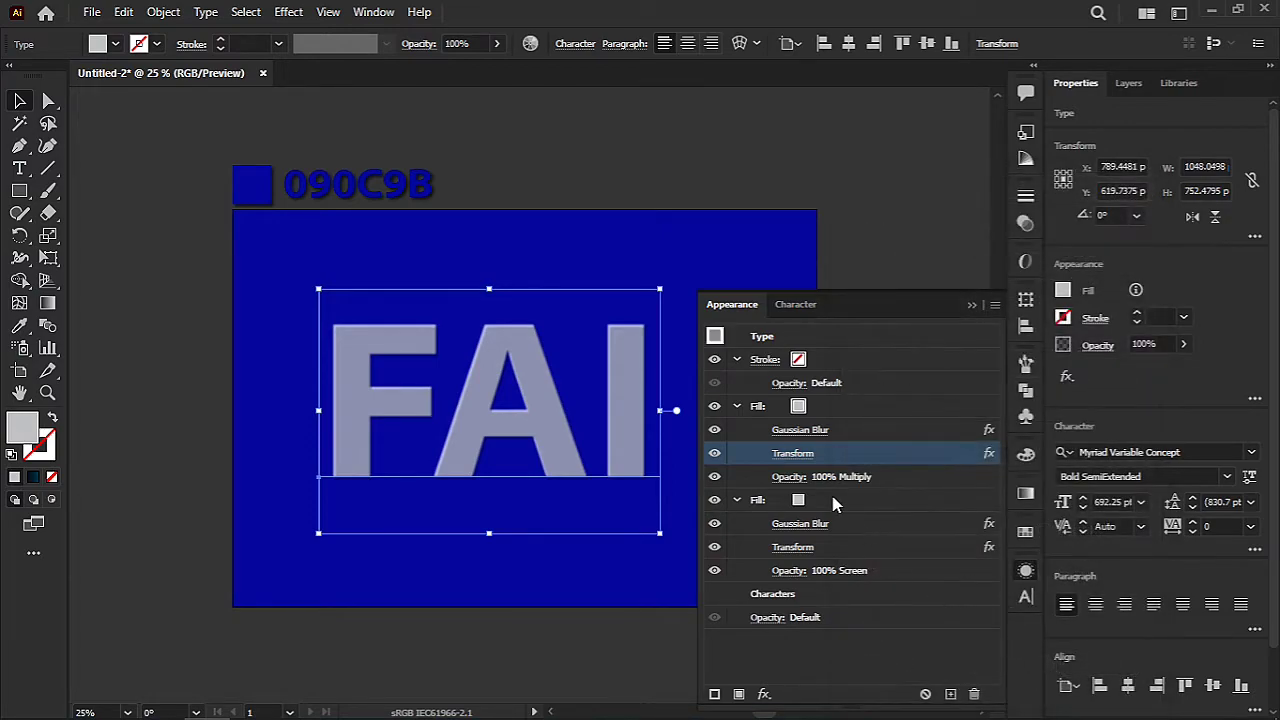
Step: Recolour the Multiply fill with a slightly darker grey swatch
click(832, 406)
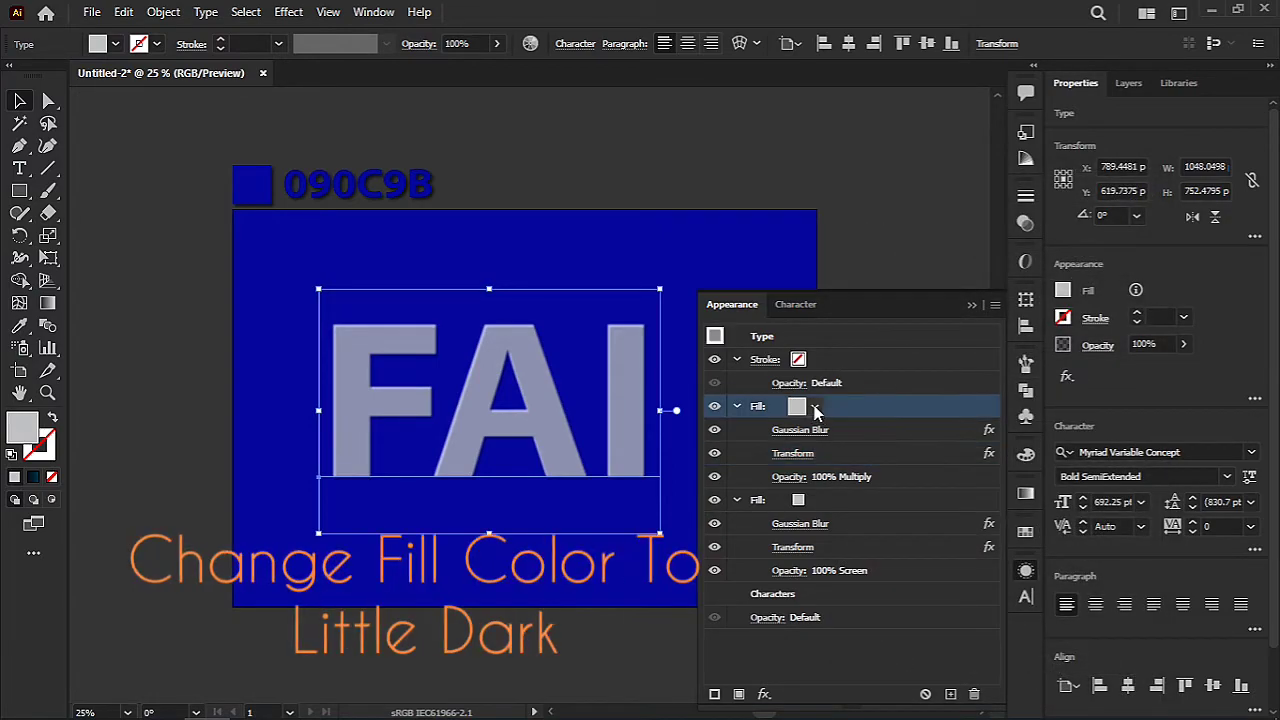
click(800, 406)
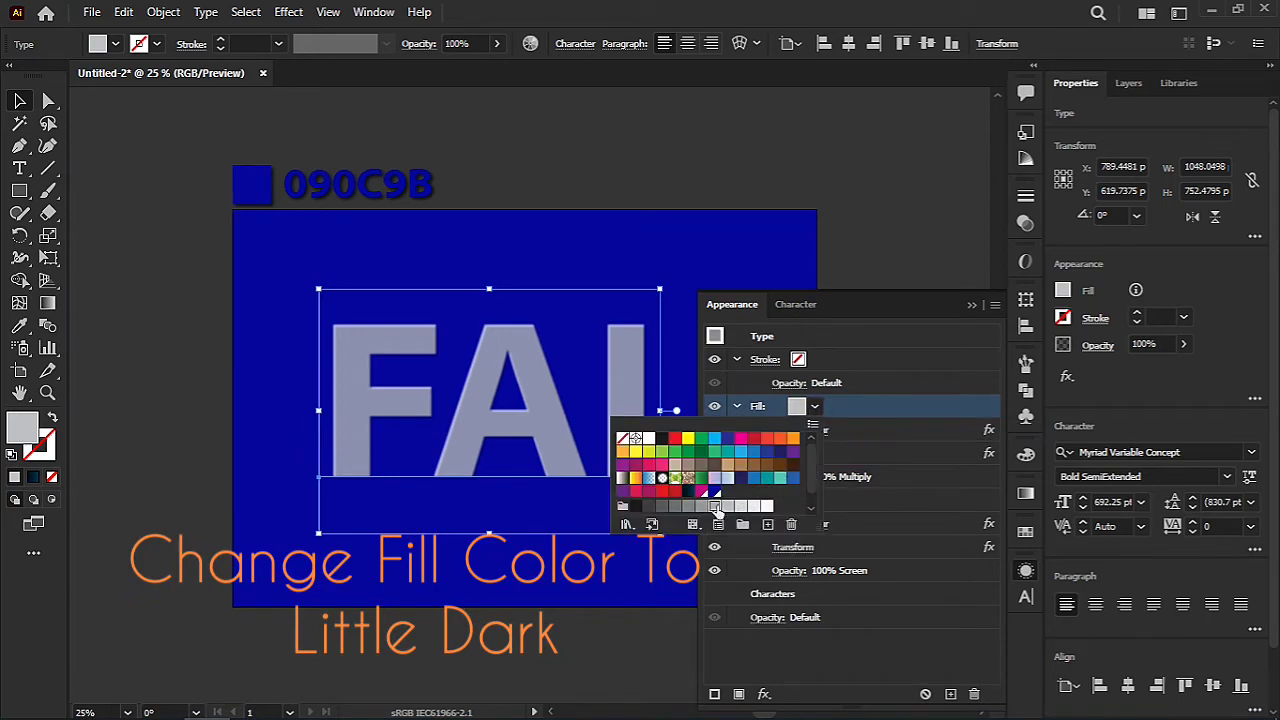
click(716, 507)
click(896, 476)
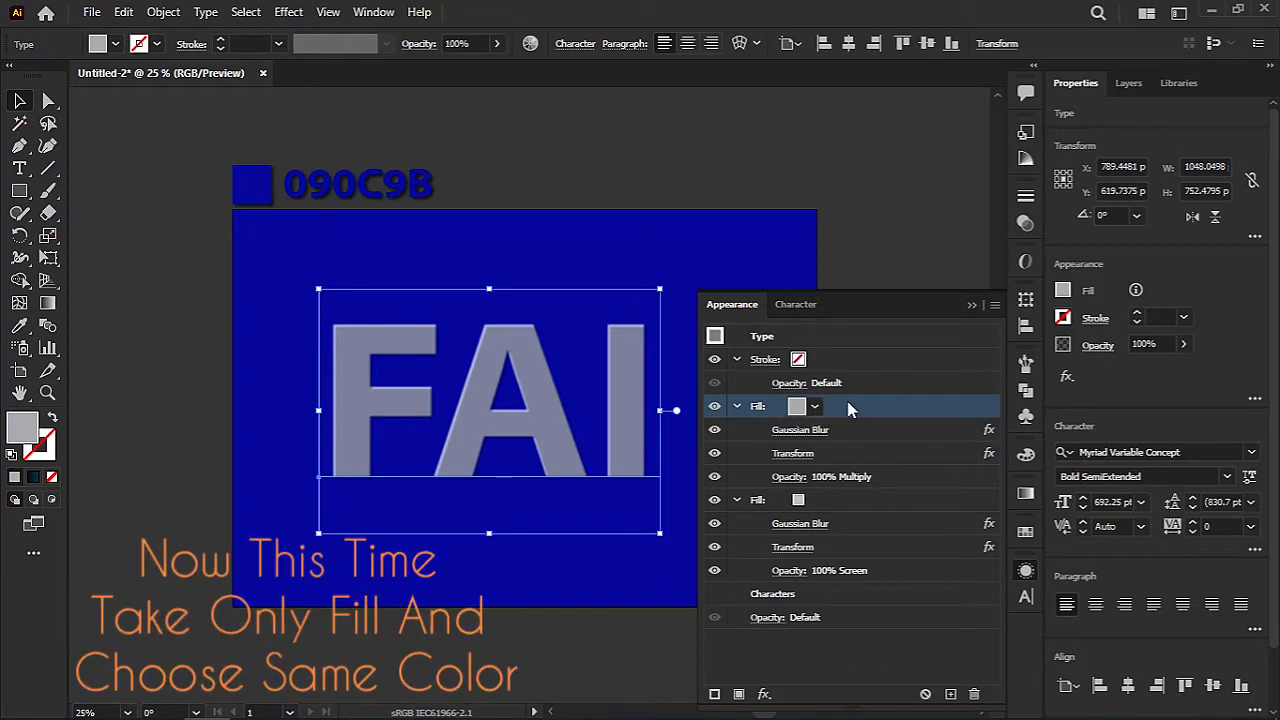
Step: Add a new fill above the others, colour it with the background's blue swatch, and deselect the text
click(738, 694)
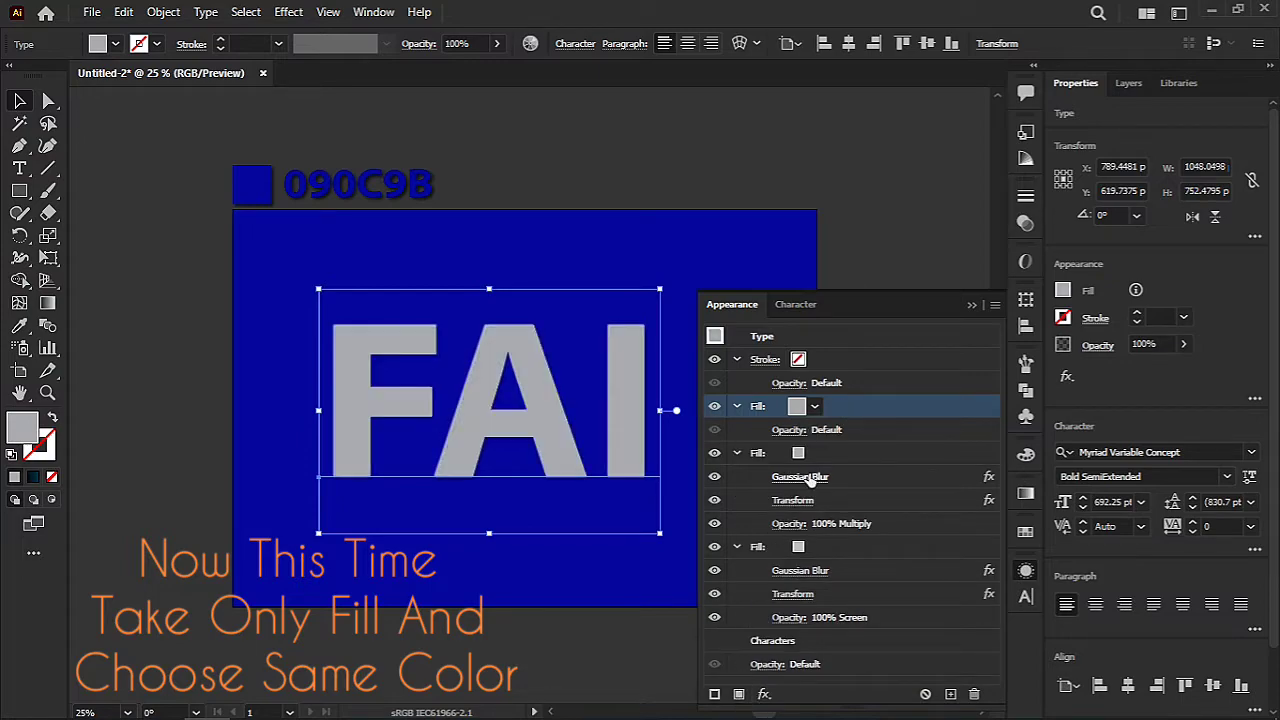
click(822, 407)
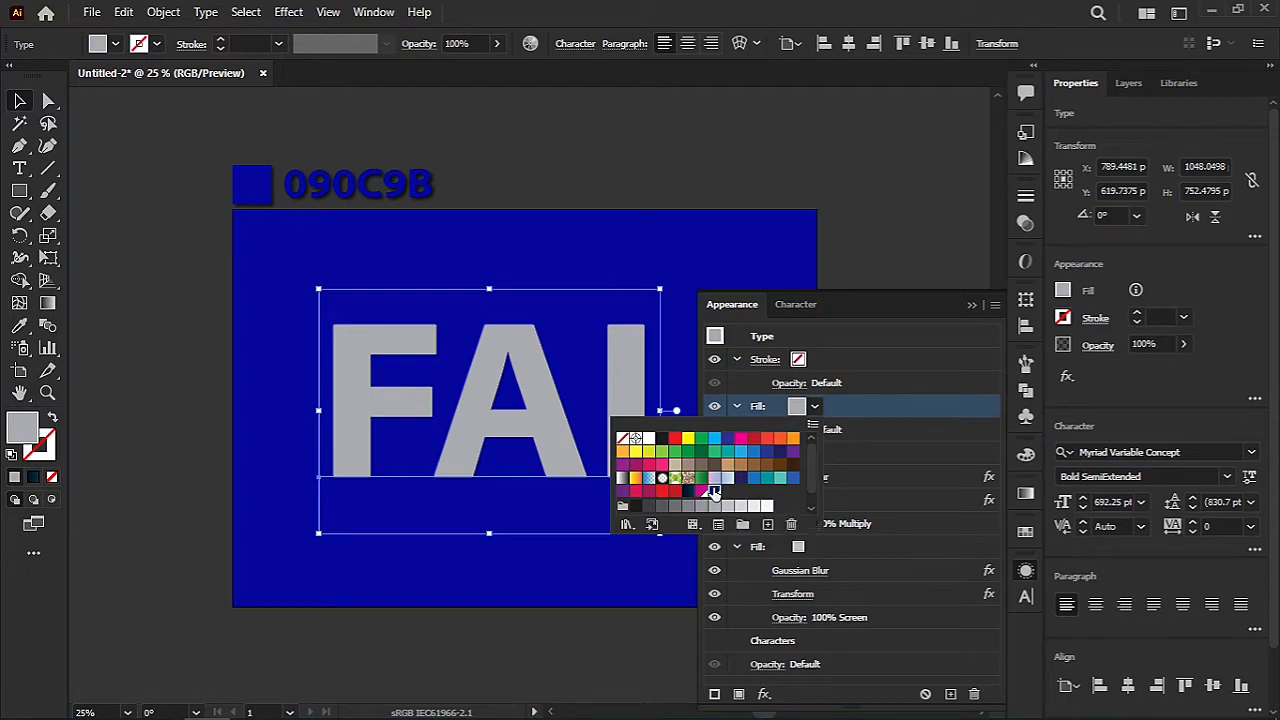
click(714, 492)
click(25, 106)
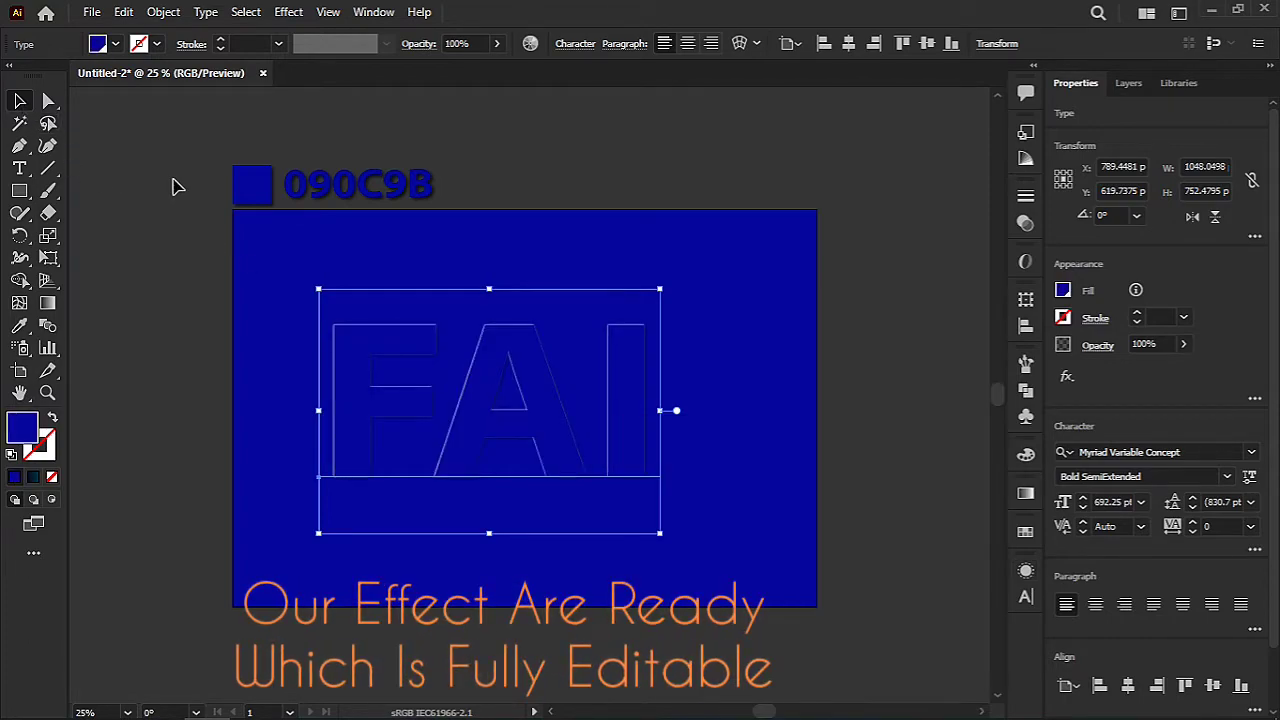
click(177, 190)
scroll(529, 426, down, 1)
scroll(844, 400, up, 1)
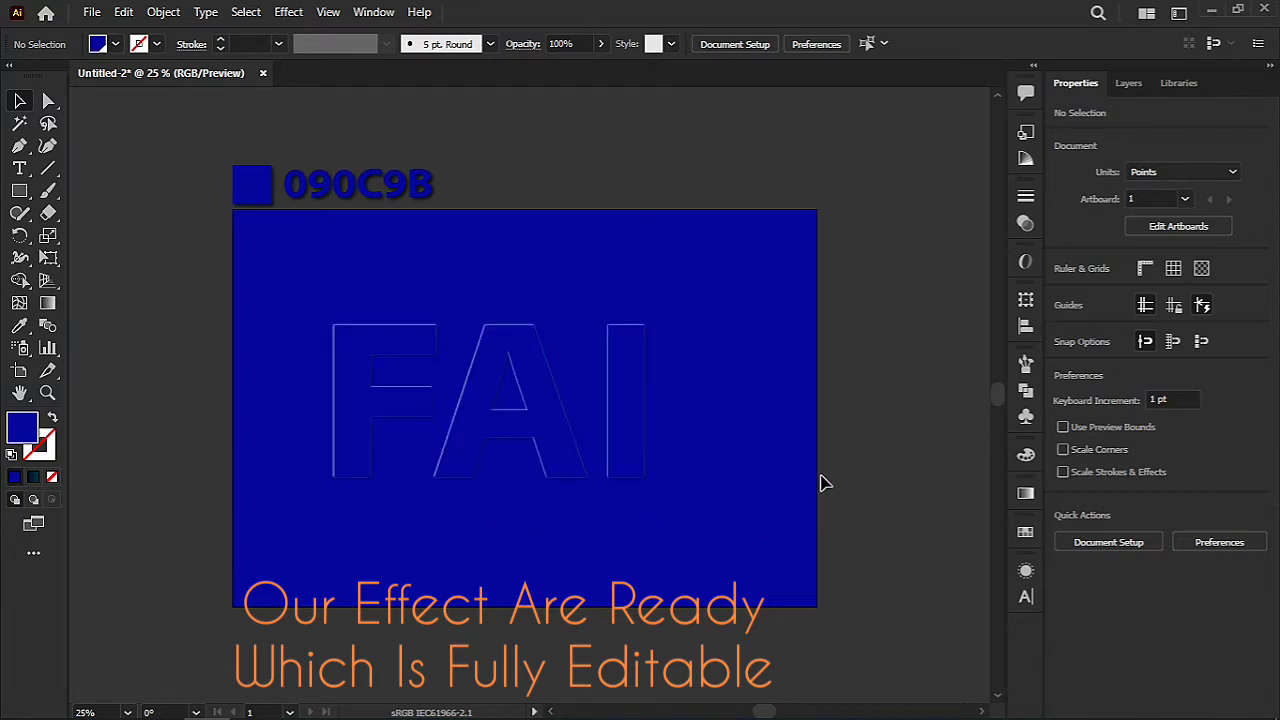
scroll(824, 472, down, 2)
scroll(824, 472, up, 2)
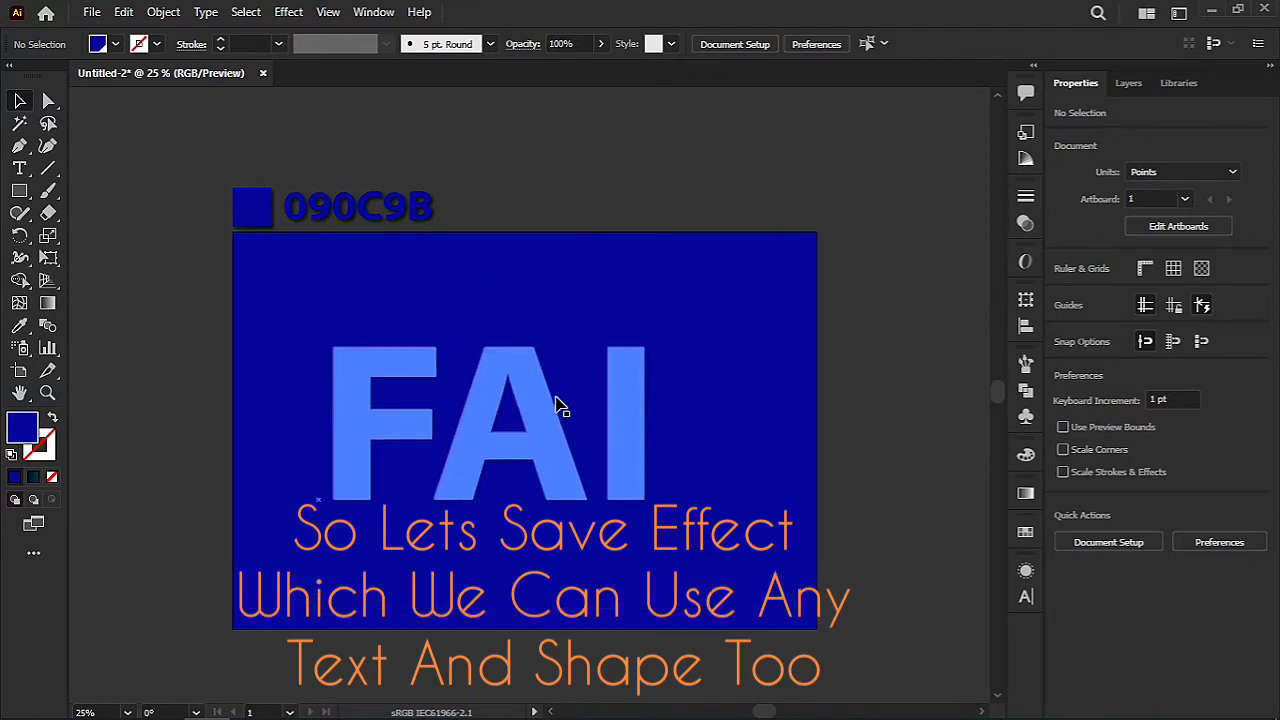
click(500, 420)
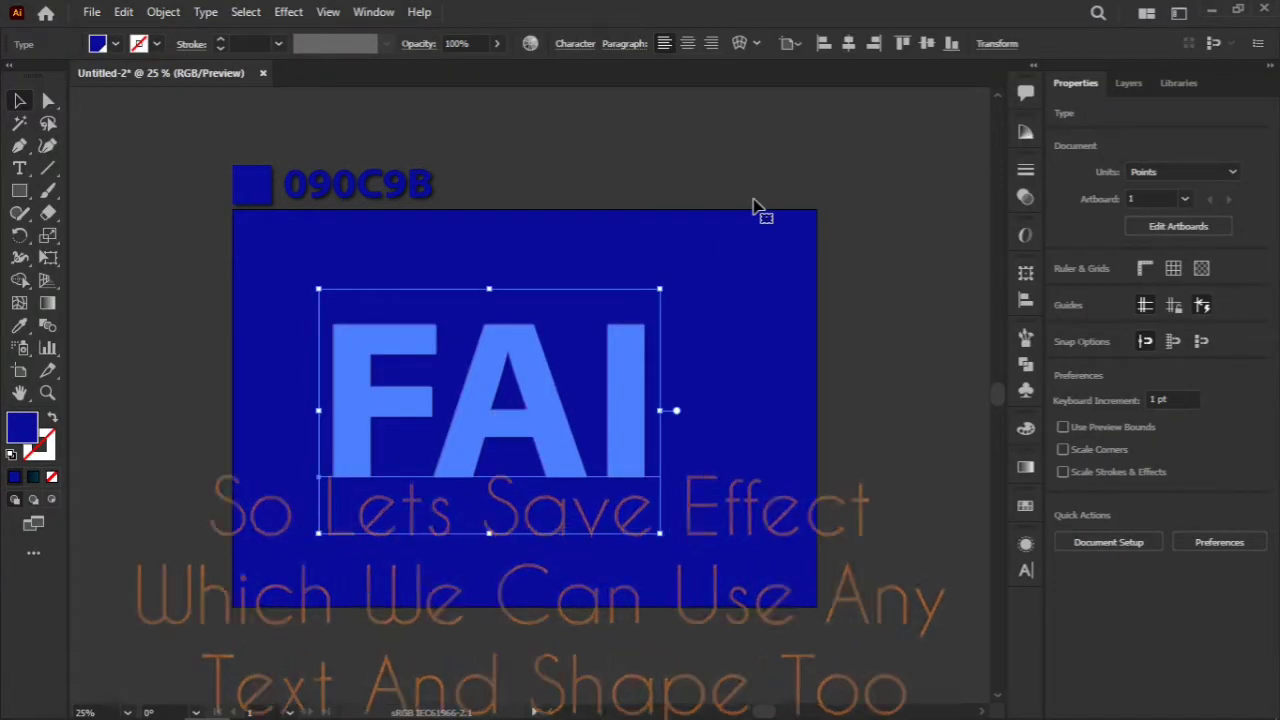
click(829, 177)
Step: Save the "FAI" text's appearance as a new graphic style
click(375, 12)
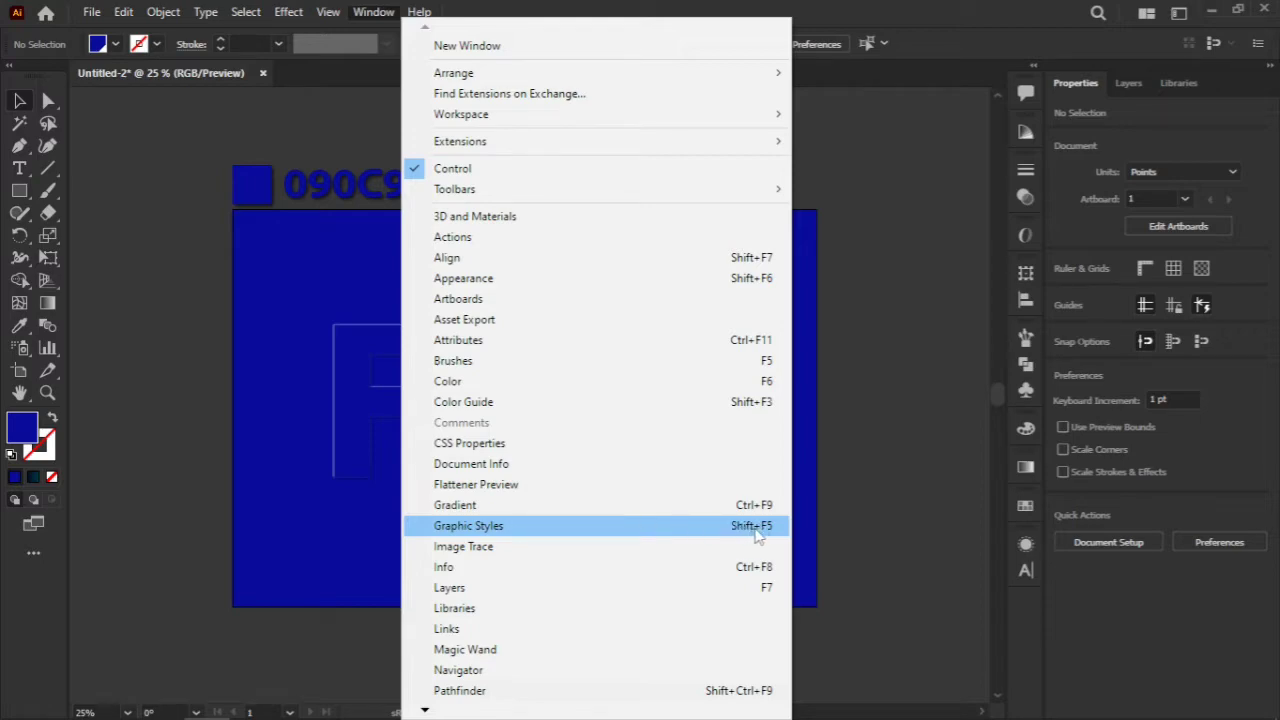
click(646, 530)
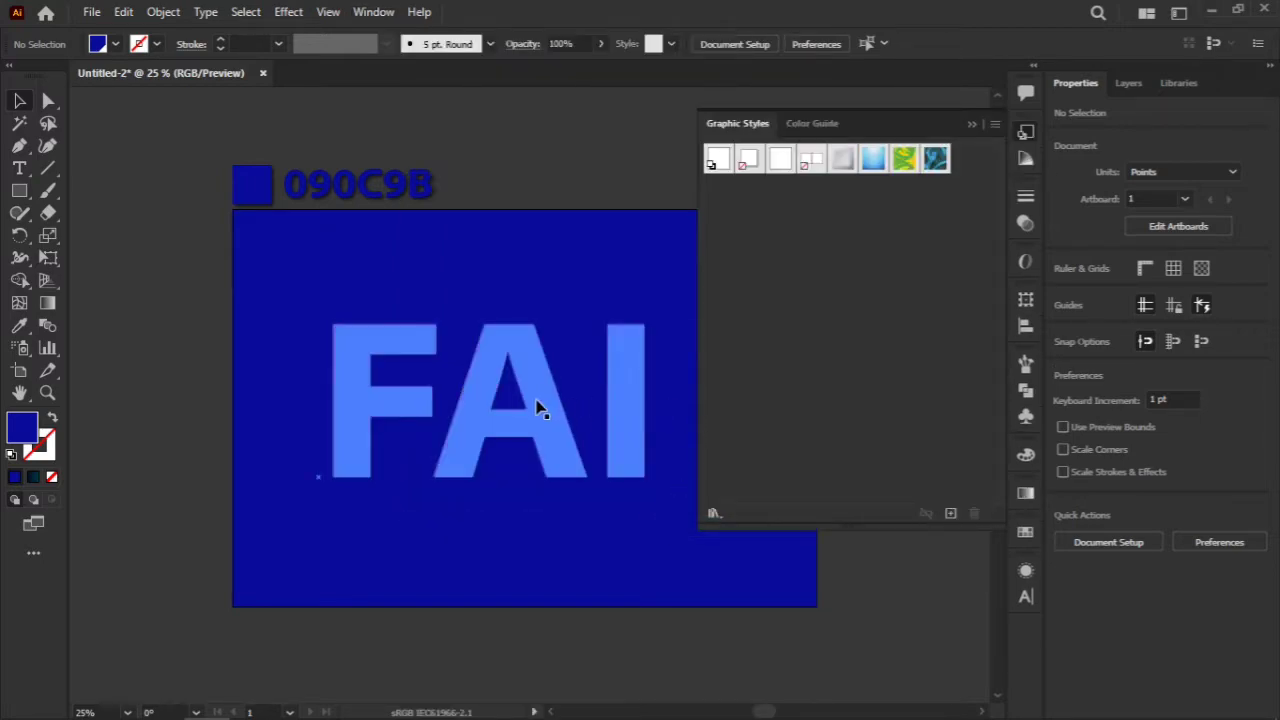
drag(571, 380, 968, 218)
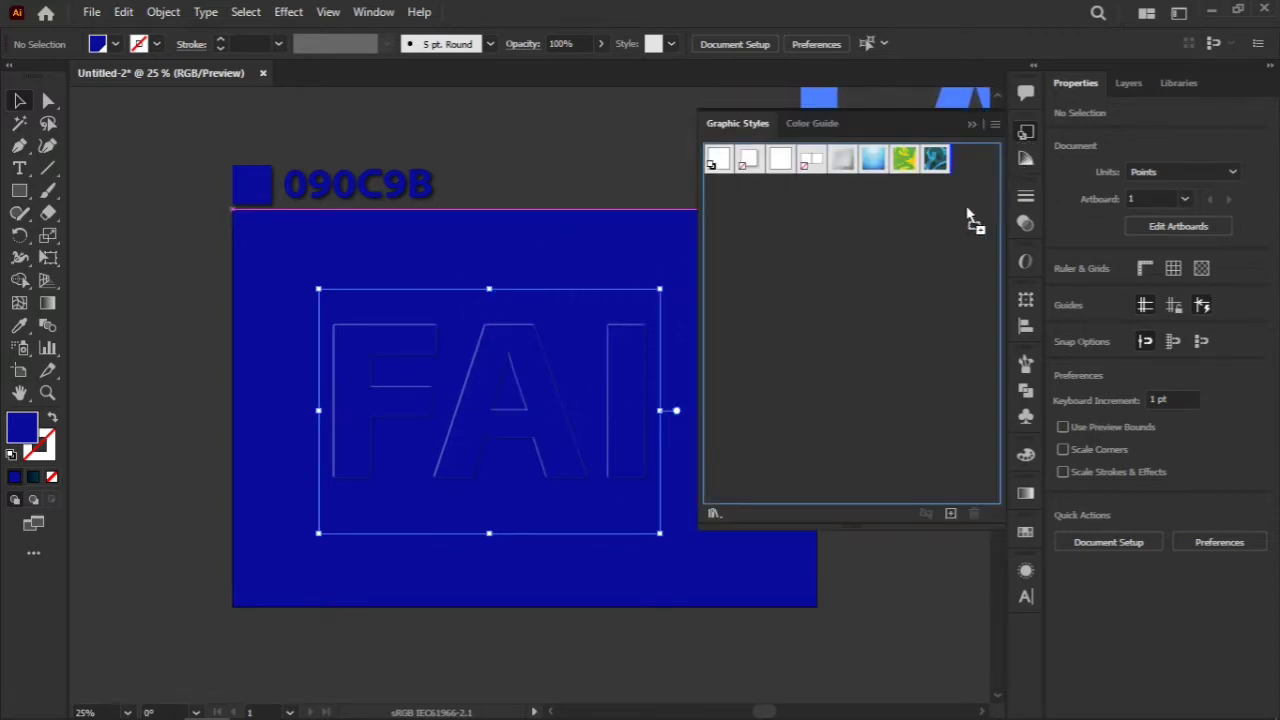
drag(884, 265, 886, 263)
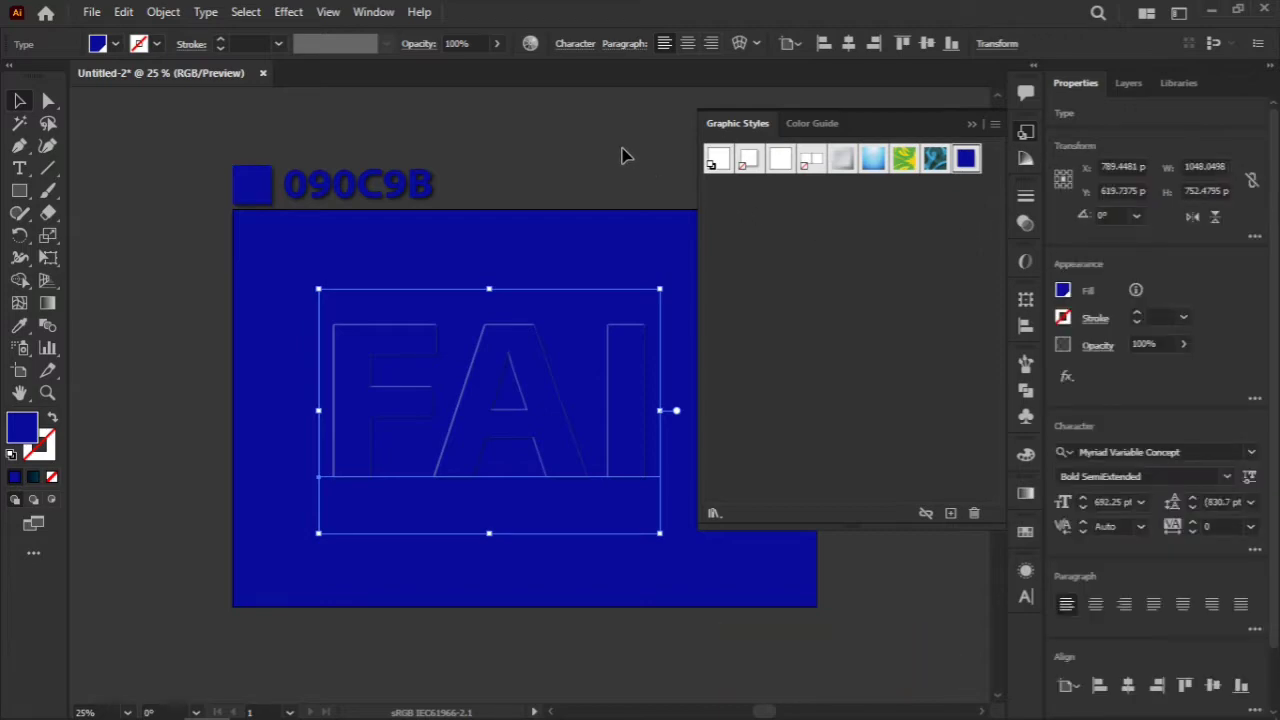
click(623, 160)
Step: Delete the "FAI" text and create a new "ENYTHING" text on the blue background
click(565, 421)
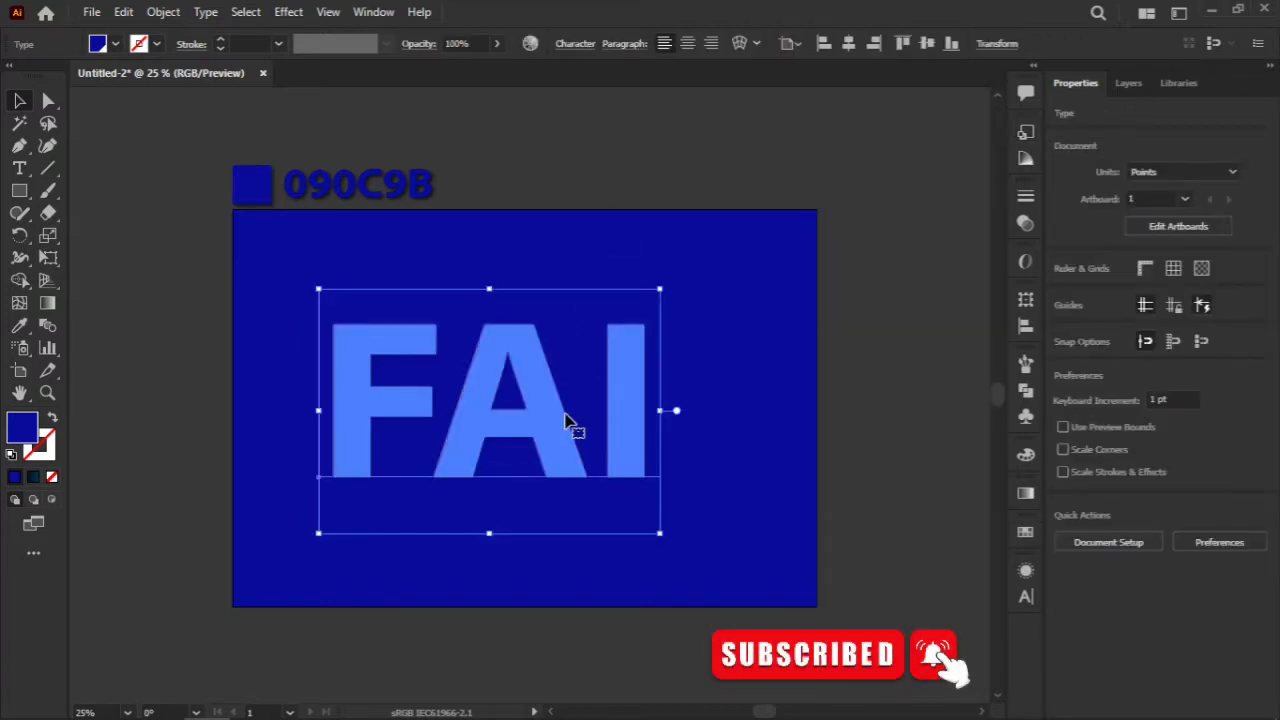
key(Delete)
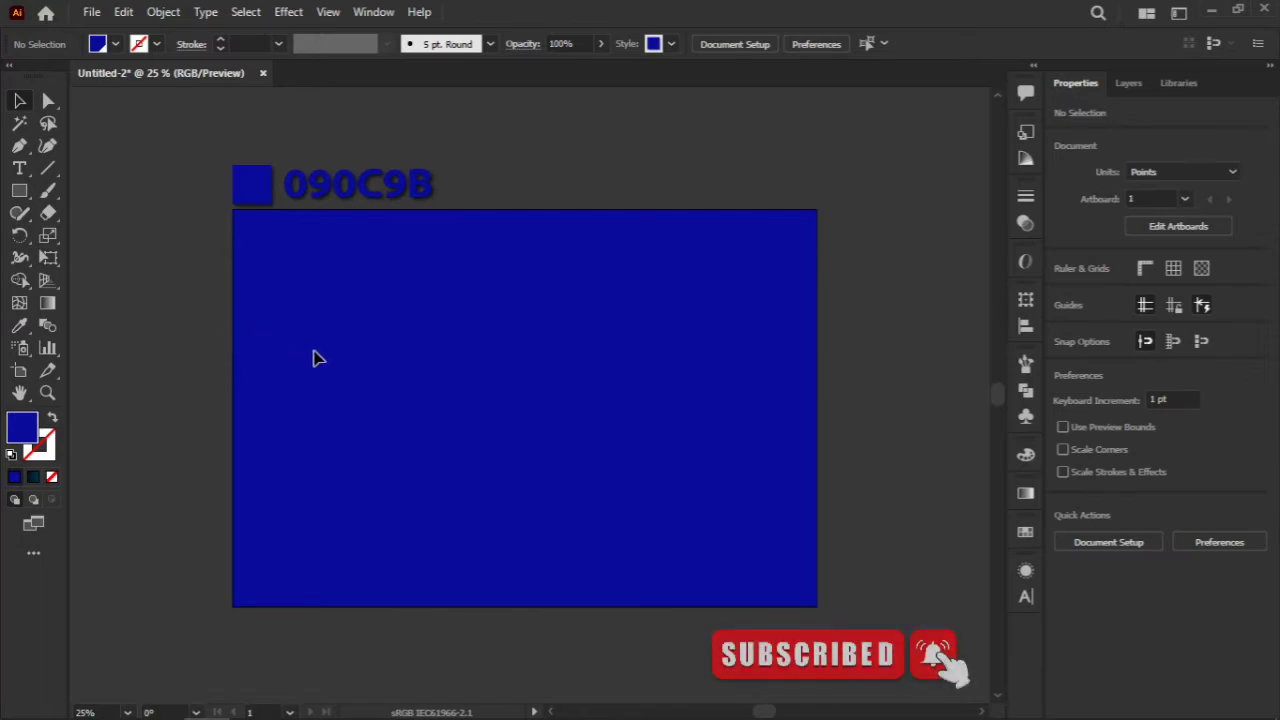
key(t)
click(329, 362)
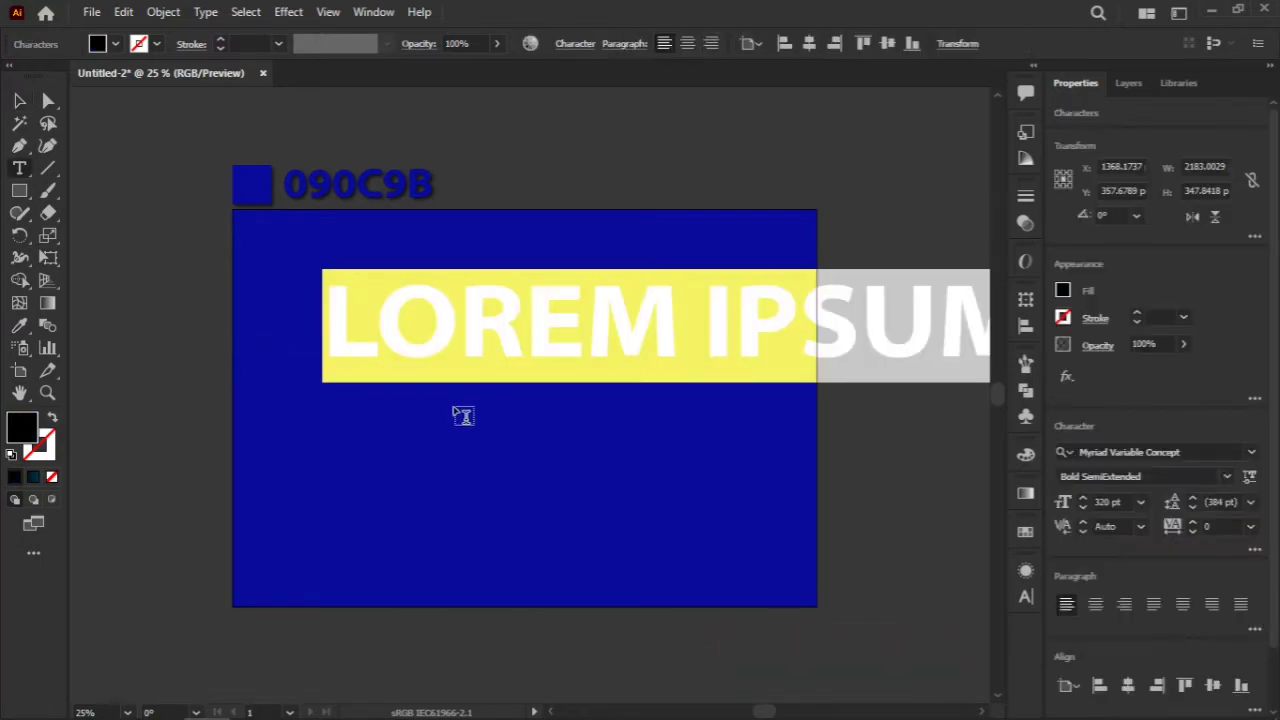
text(ENNY)
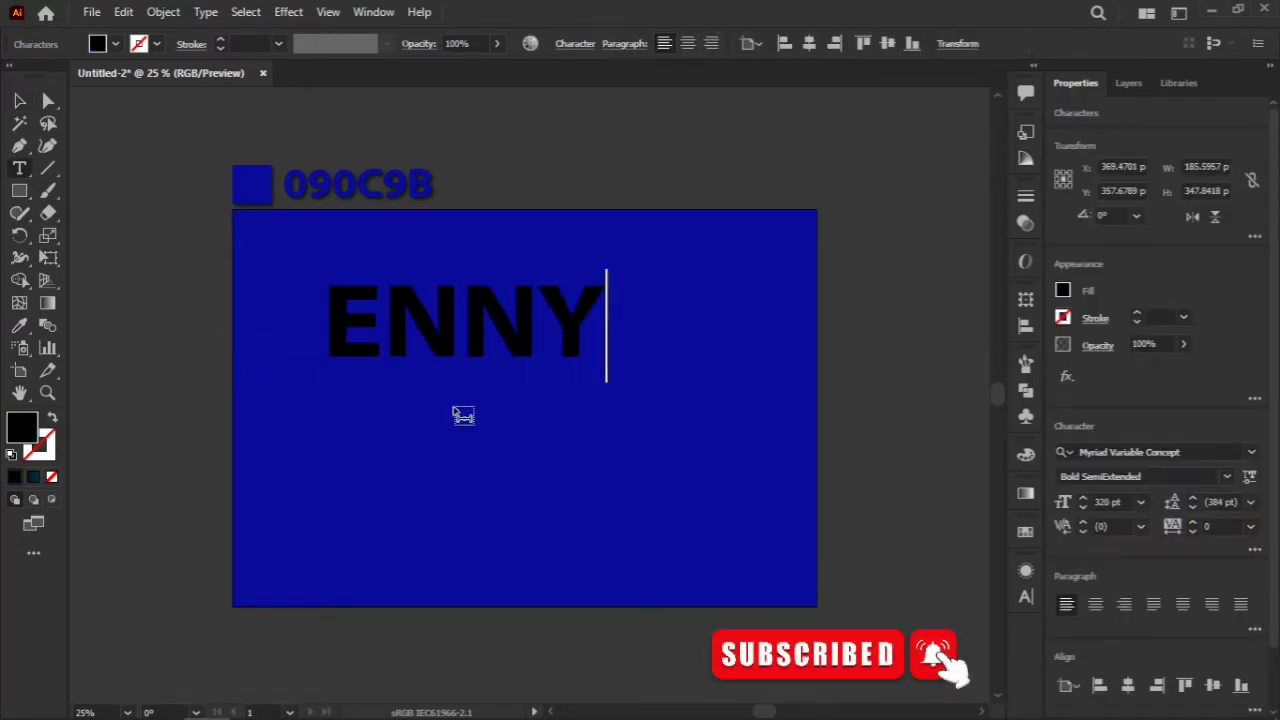
key(BackSpace)
key(BackSpace)
text(YTHING)
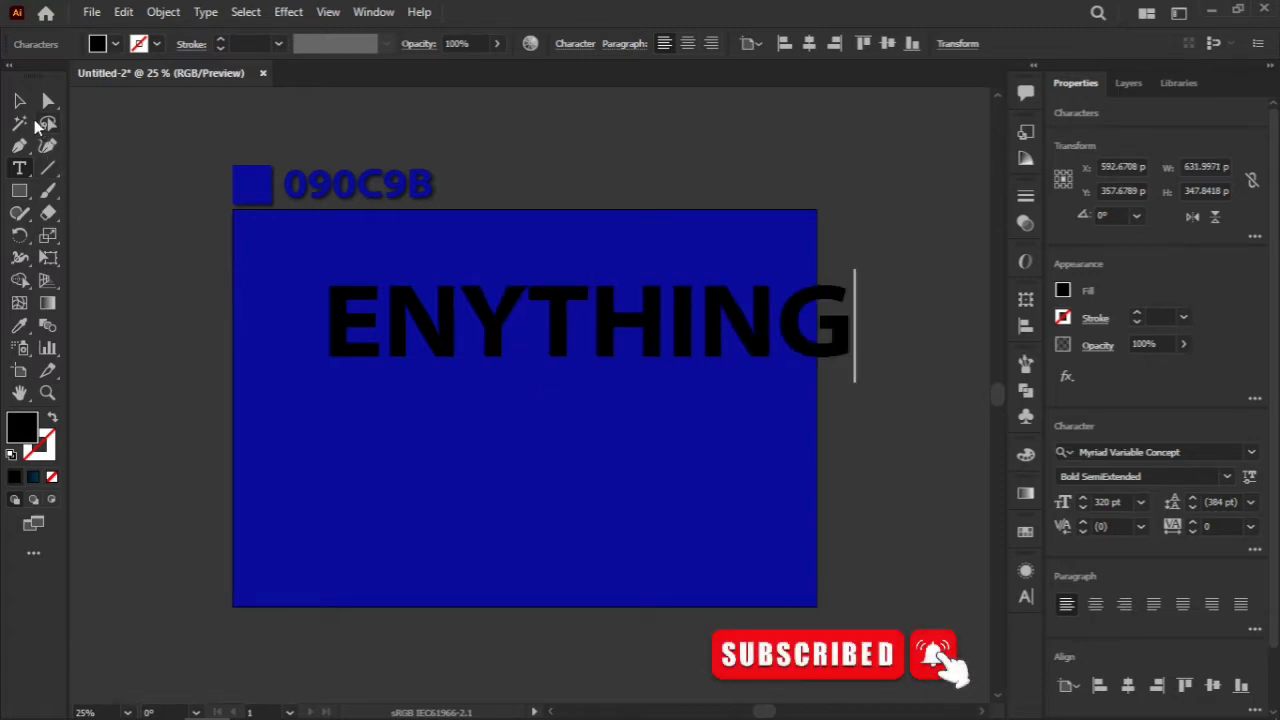
key(Escape)
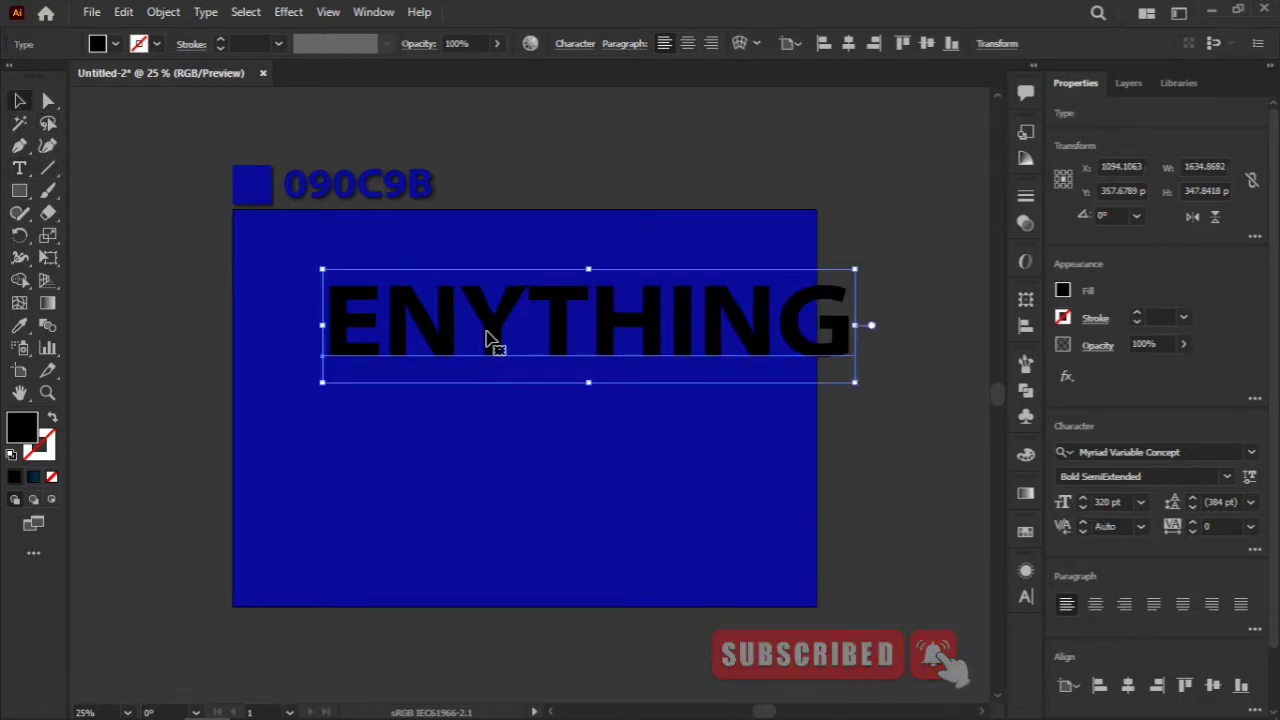
Step: Move the "ENYTHING" text to the middle of the background and apply the saved blue graphic style to it
drag(487, 338, 436, 418)
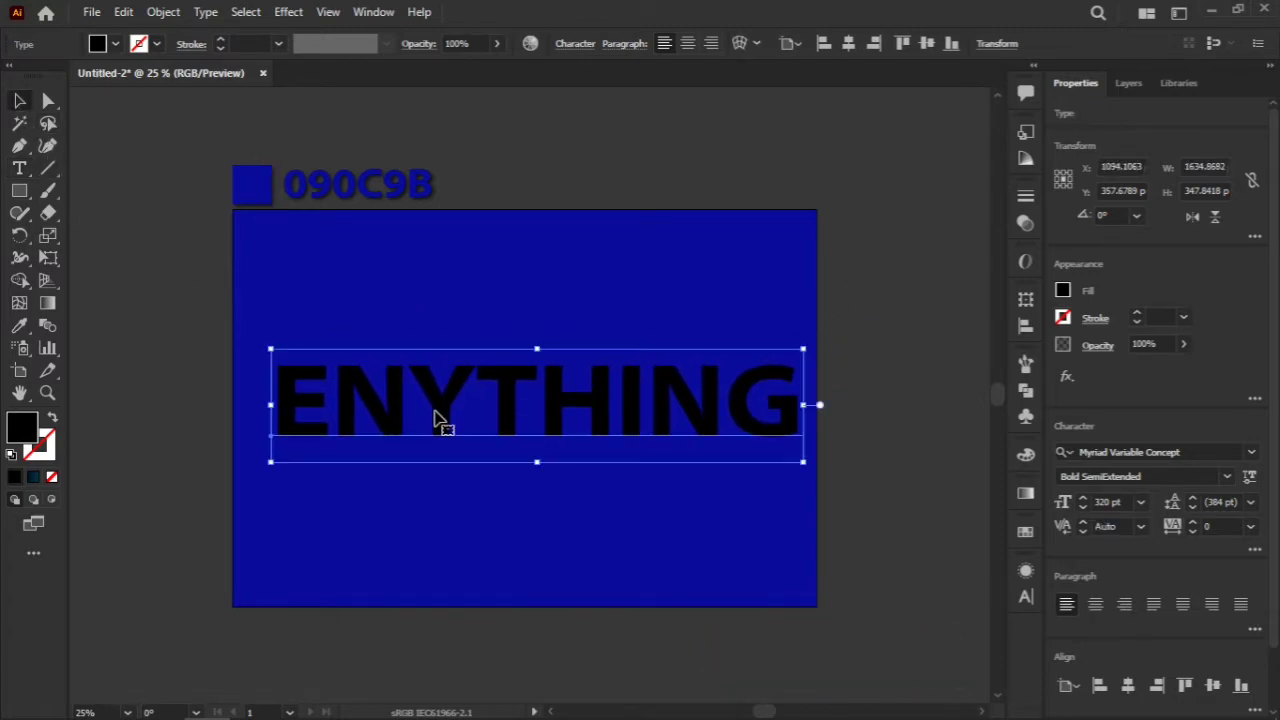
click(1028, 135)
click(967, 158)
click(605, 157)
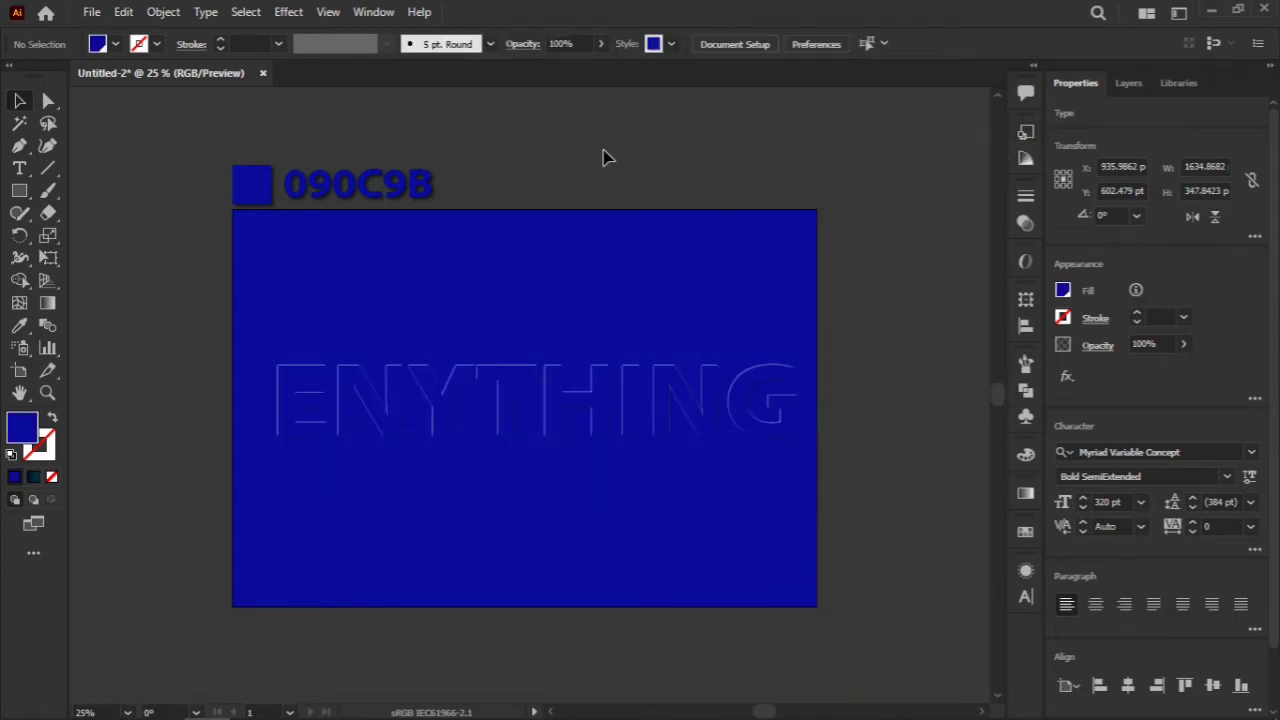
Step: Move the styled "ENYTHING" text to the upper part of the background, at about X 901 pt, Y 374 pt, and deselect it
scroll(563, 494, up, 2)
scroll(563, 494, down, 1)
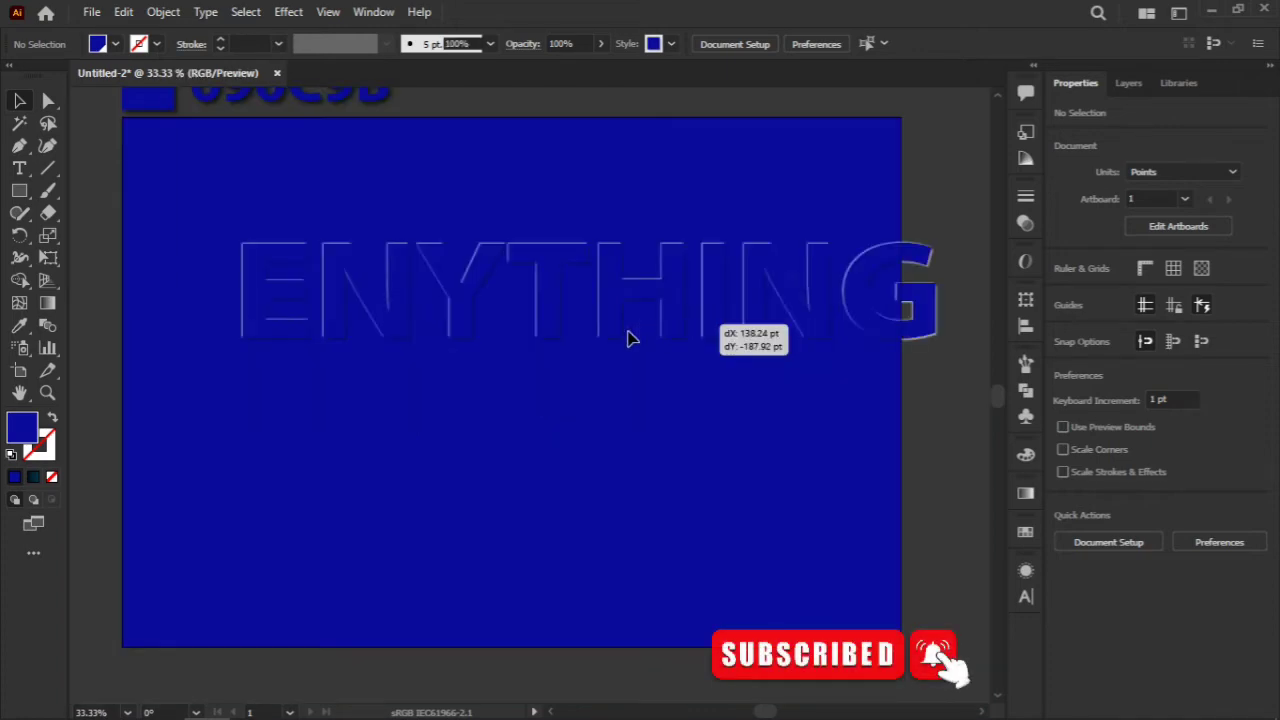
mouse_move(629, 337)
mouse_down()
mouse_move(580, 351)
mouse_move(452, 333)
mouse_move(626, 397)
mouse_move(551, 294)
mouse_up()
click(563, 375)
scroll(555, 379, up, 2)
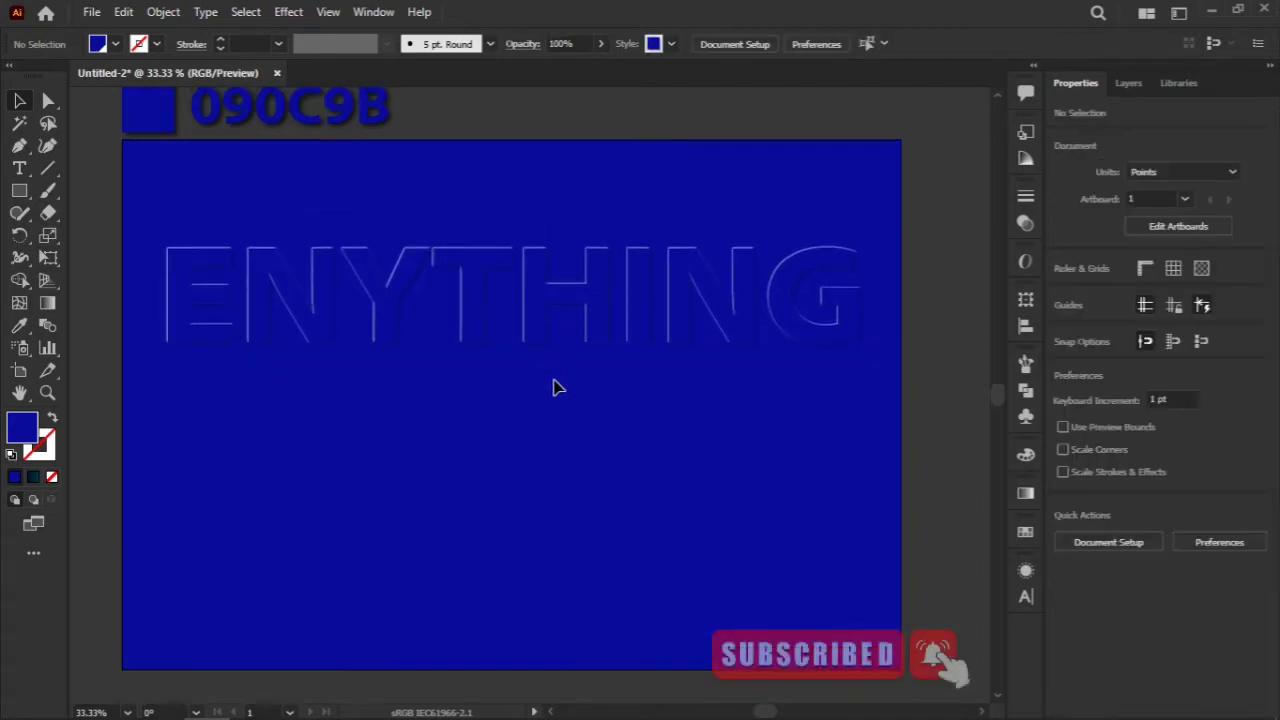
scroll(540, 329, down, 1)
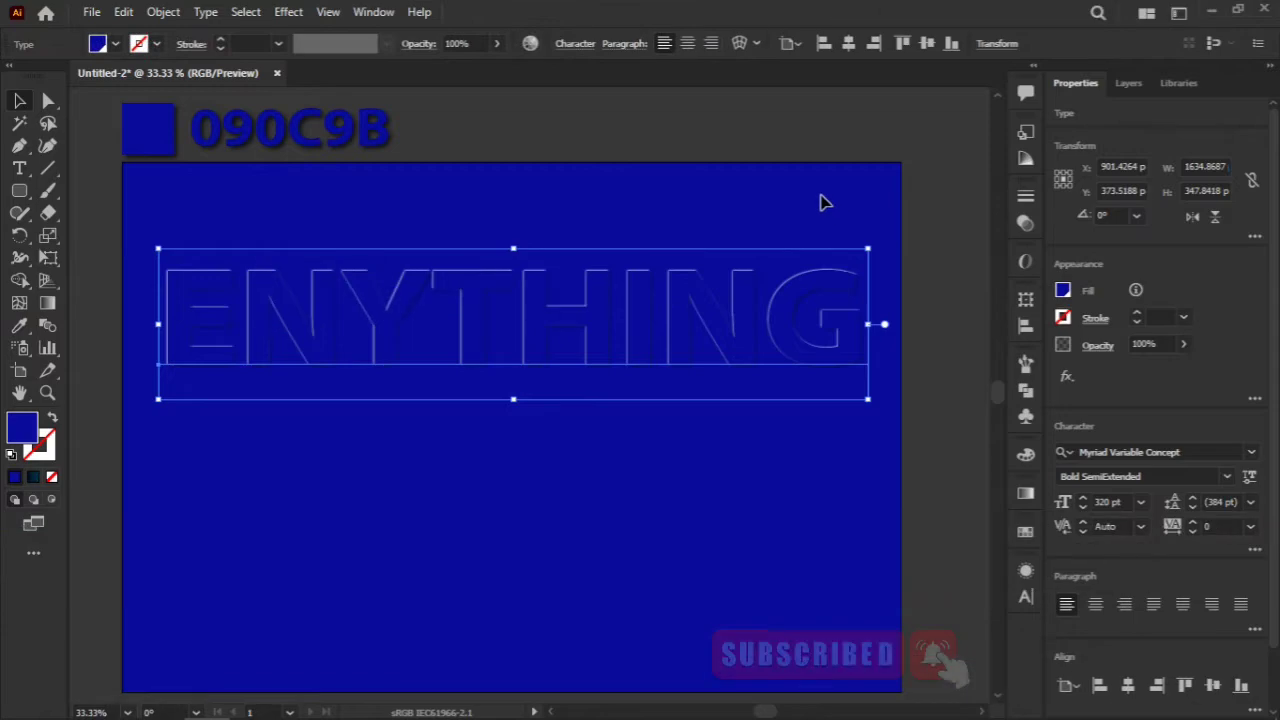
click(809, 163)
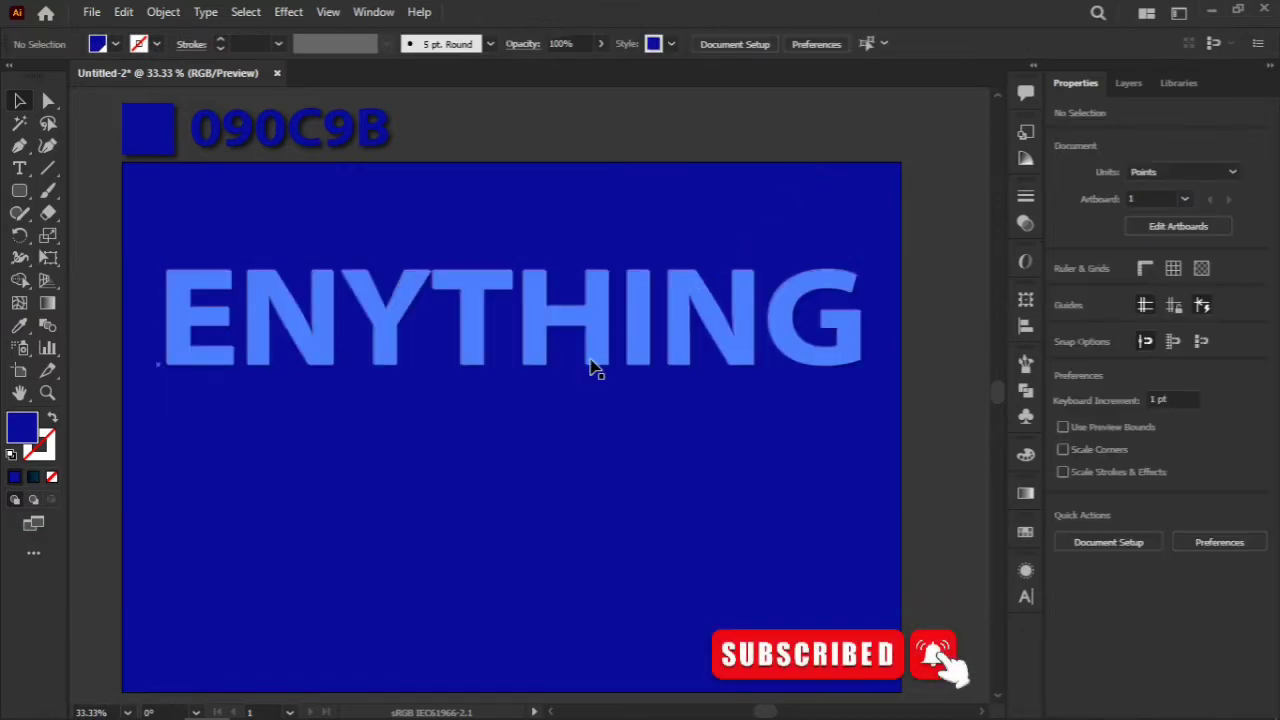
Step: Change the global blue swatch used by the background and "ENYTHING" text to magenta
scroll(643, 486, up, 1)
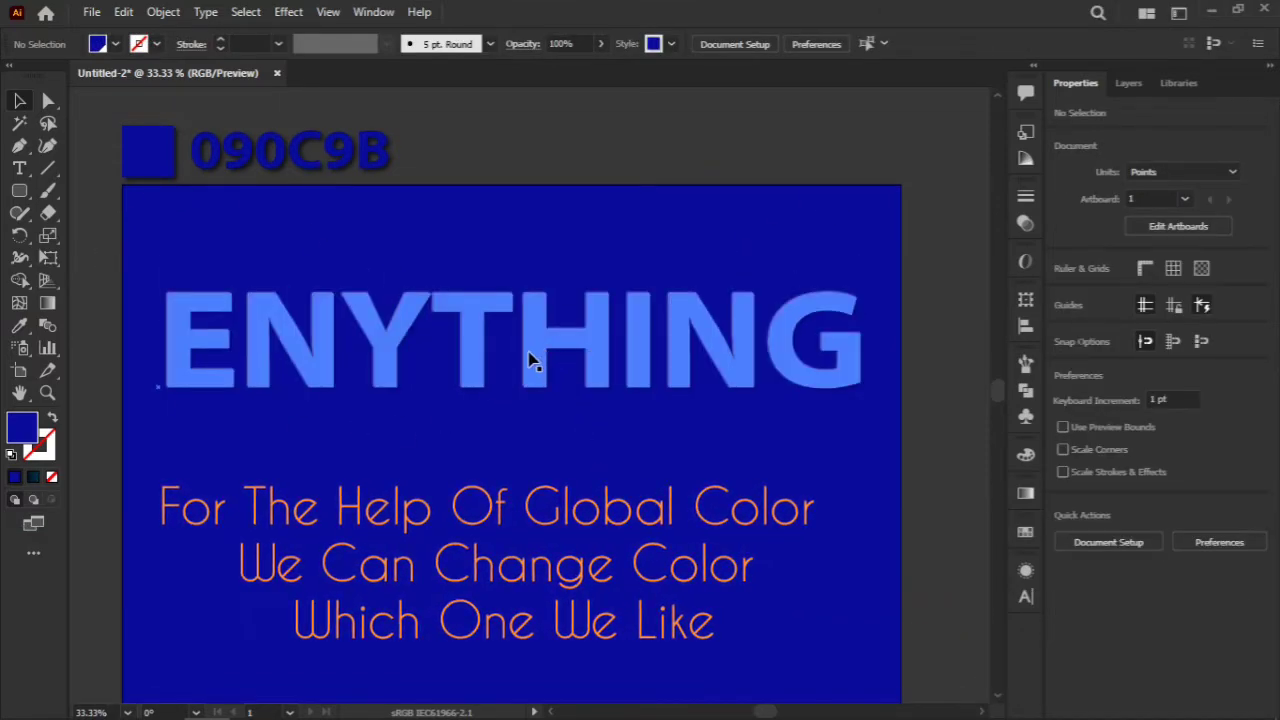
click(531, 357)
click(928, 535)
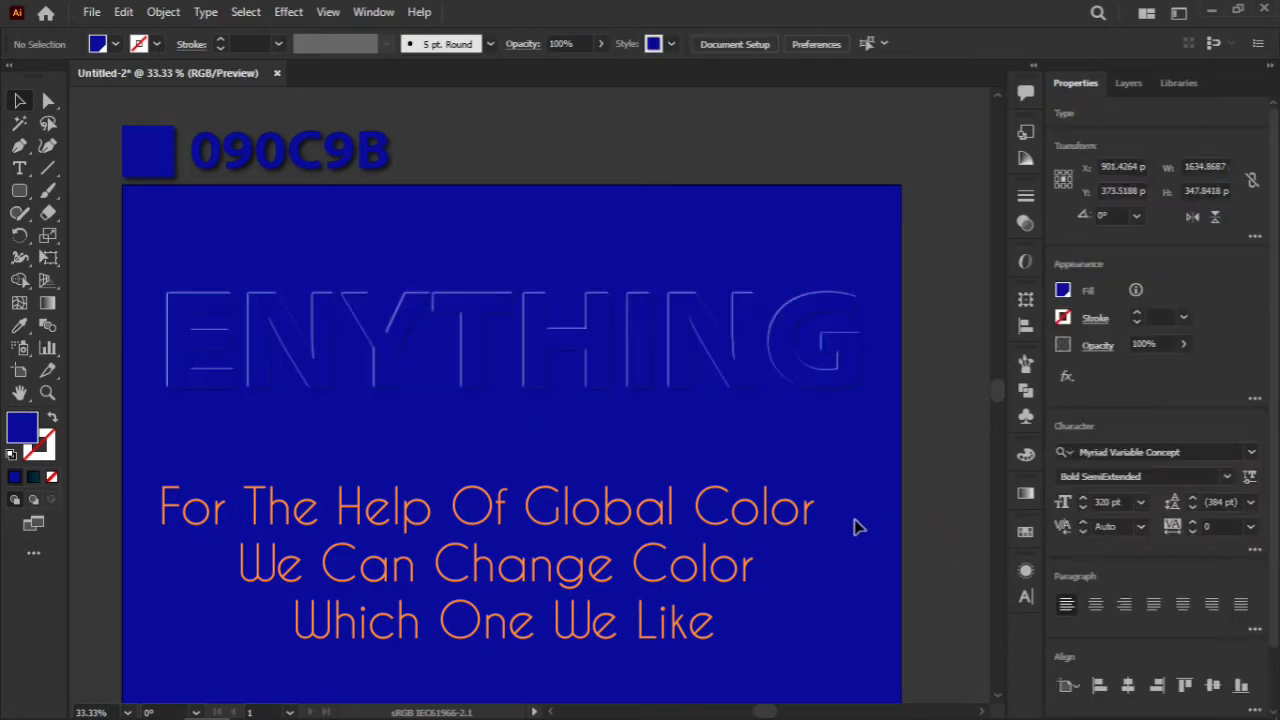
click(1025, 534)
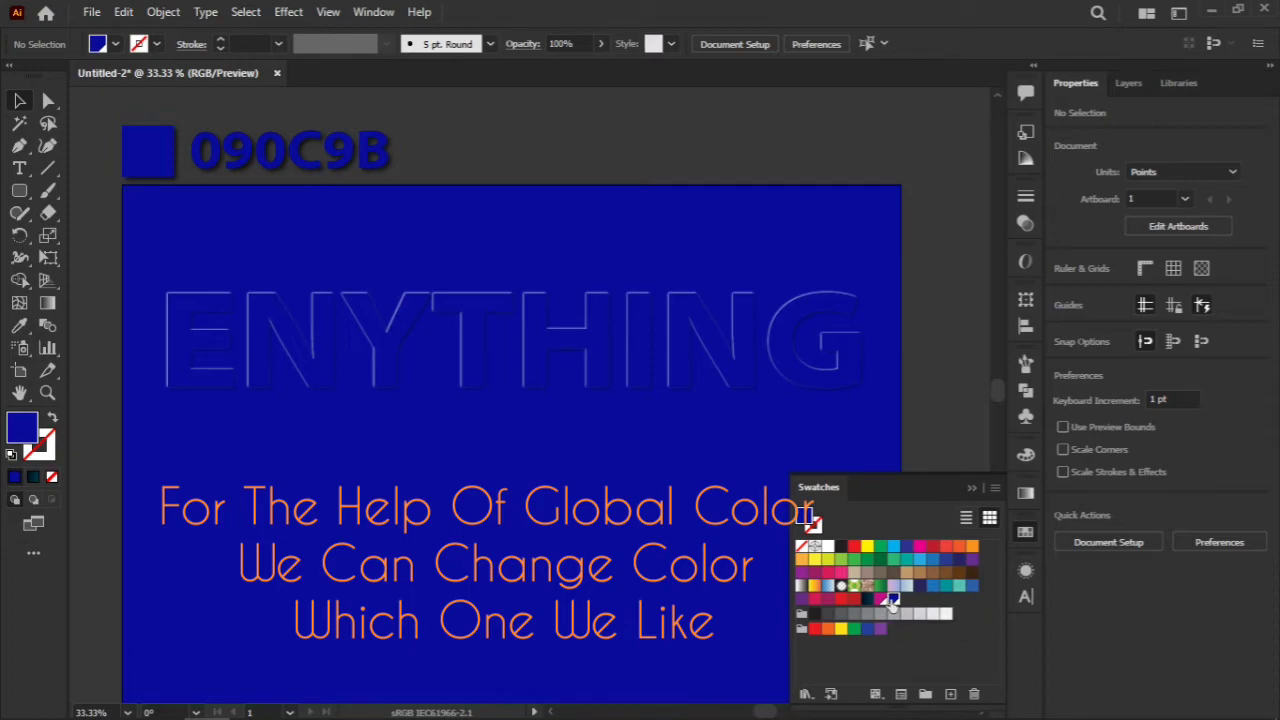
double_click(891, 599)
drag(936, 170, 1025, 140)
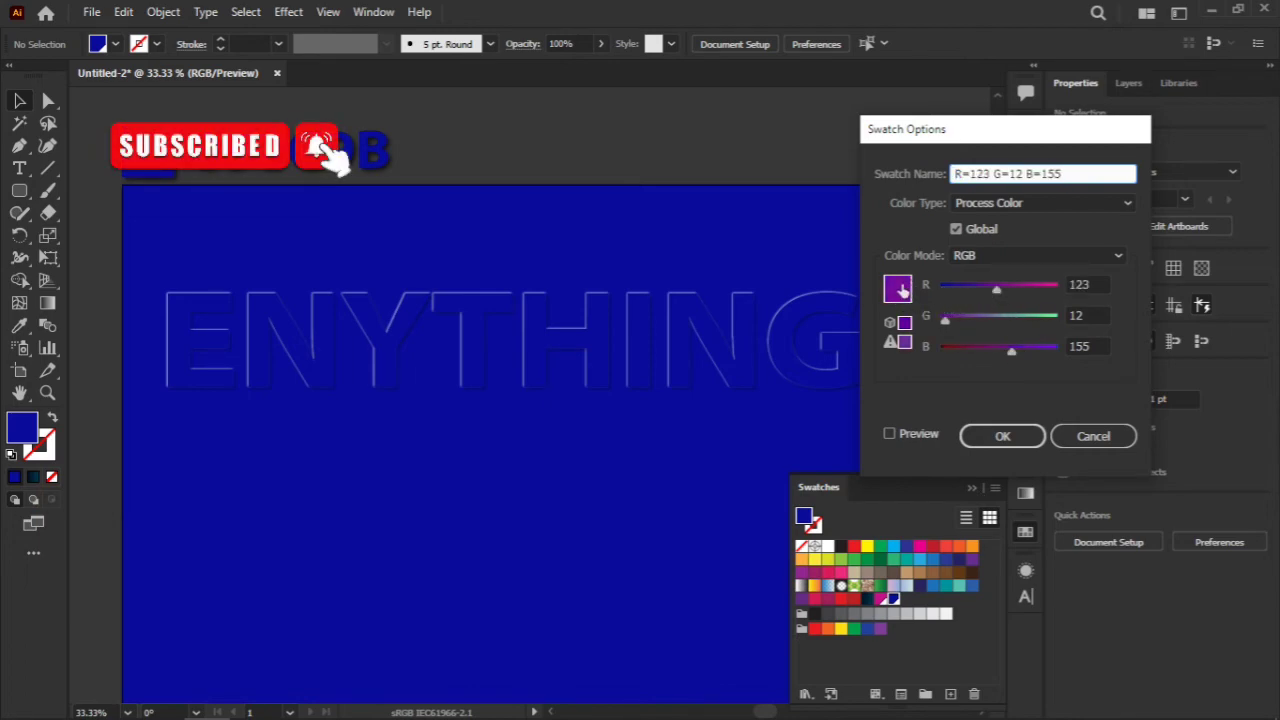
click(995, 432)
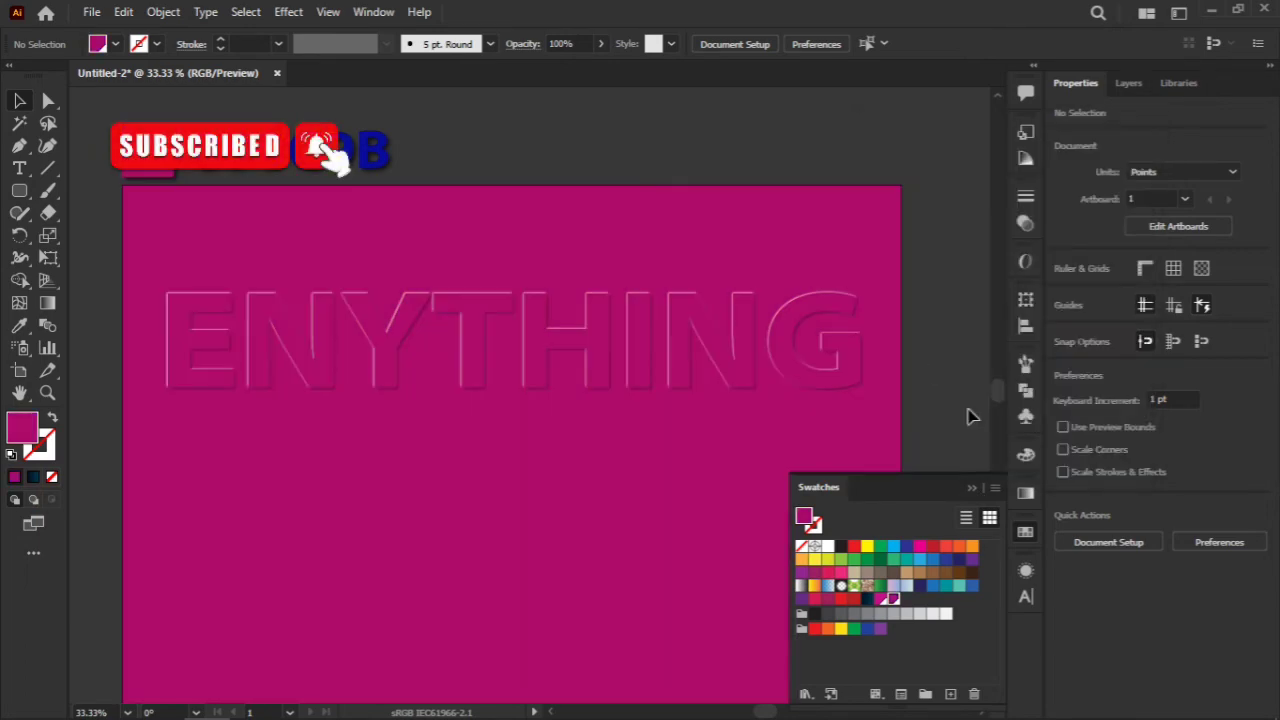
Step: Change the same global swatch to a light yellow-green with R 194, G 208 and B 106
double_click(892, 598)
click(1054, 314)
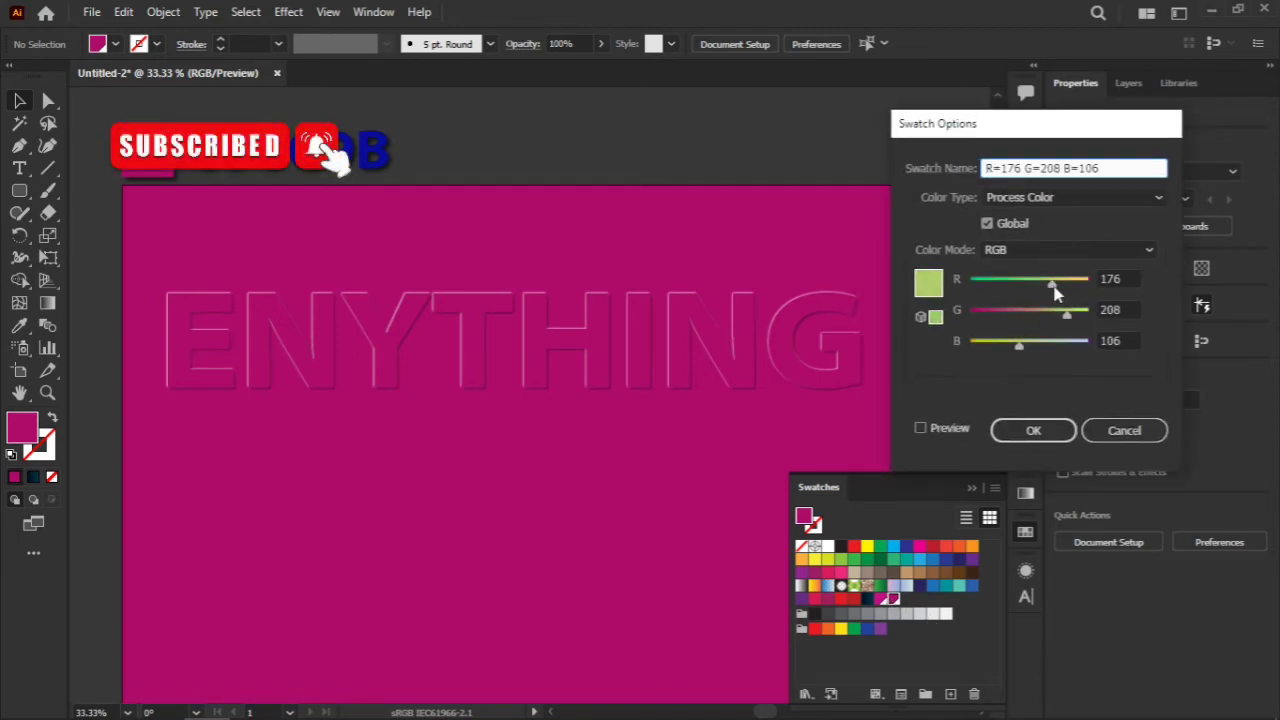
click(1040, 429)
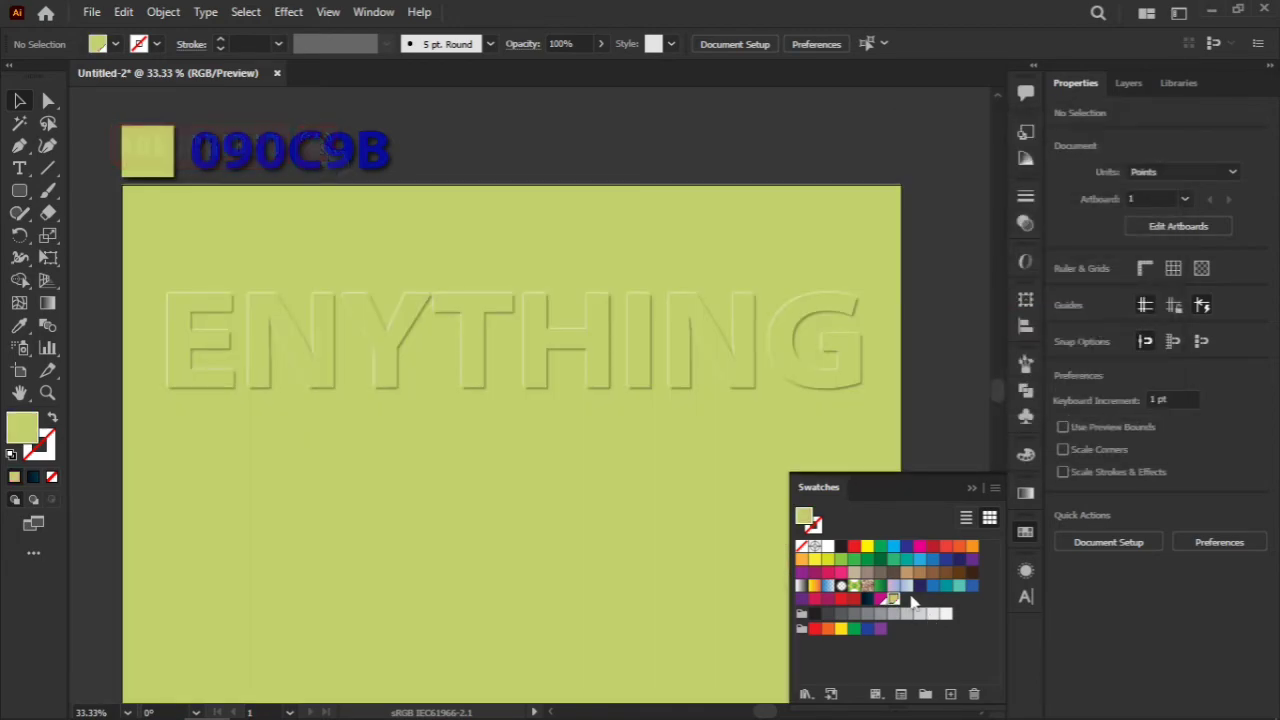
Step: Recolor the global swatch to a very dark purple with green at 5, and put the swatches away
double_click(893, 599)
drag(1066, 314, 973, 314)
drag(1059, 286, 1016, 287)
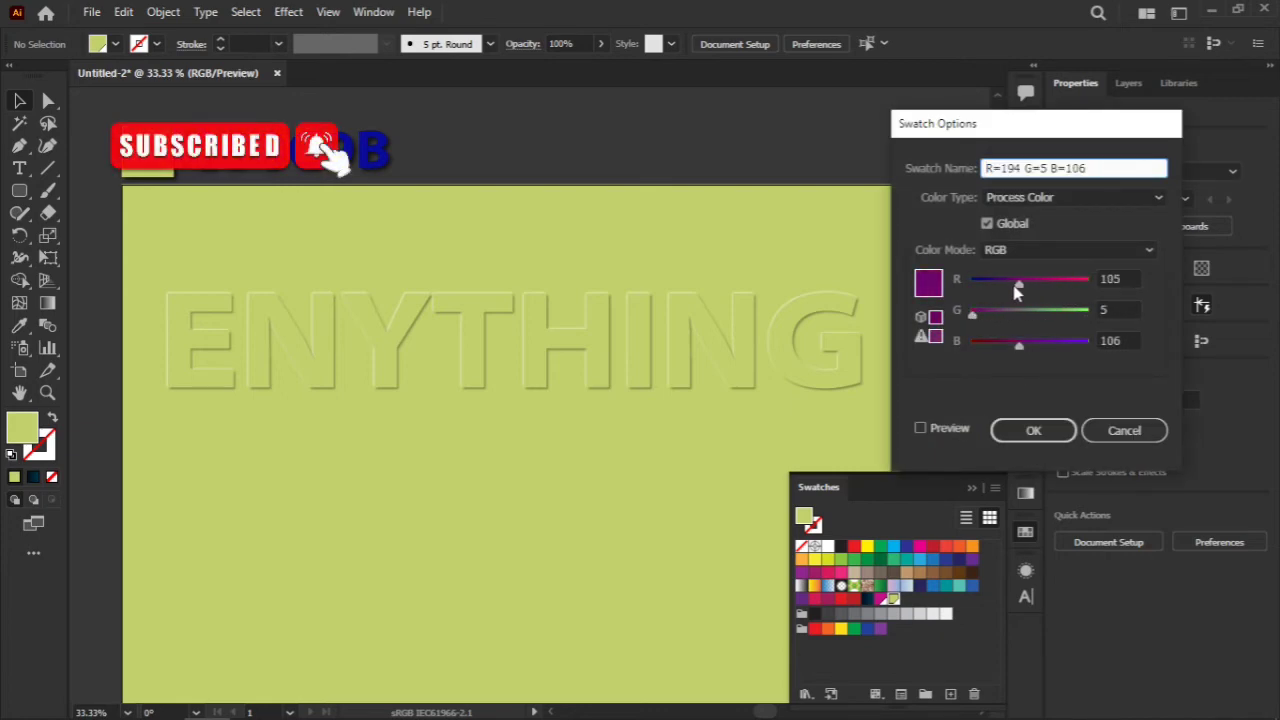
click(1040, 429)
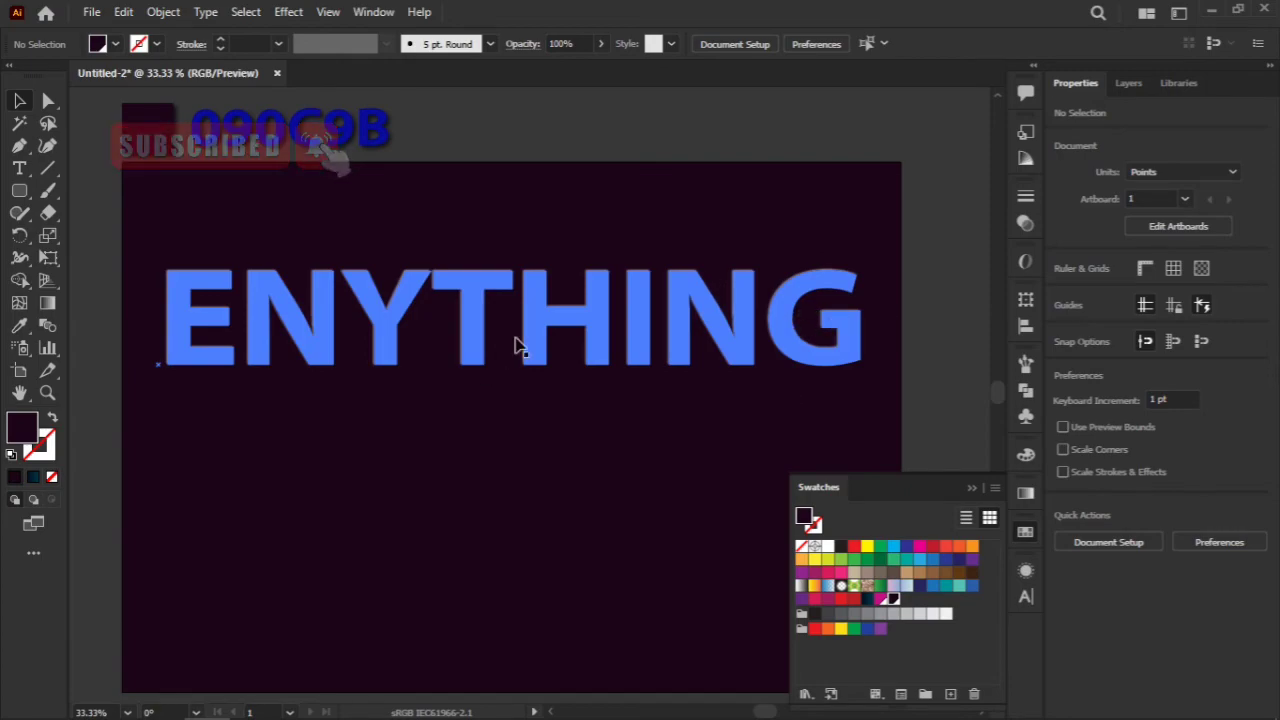
scroll(540, 355, down, 1)
click(972, 488)
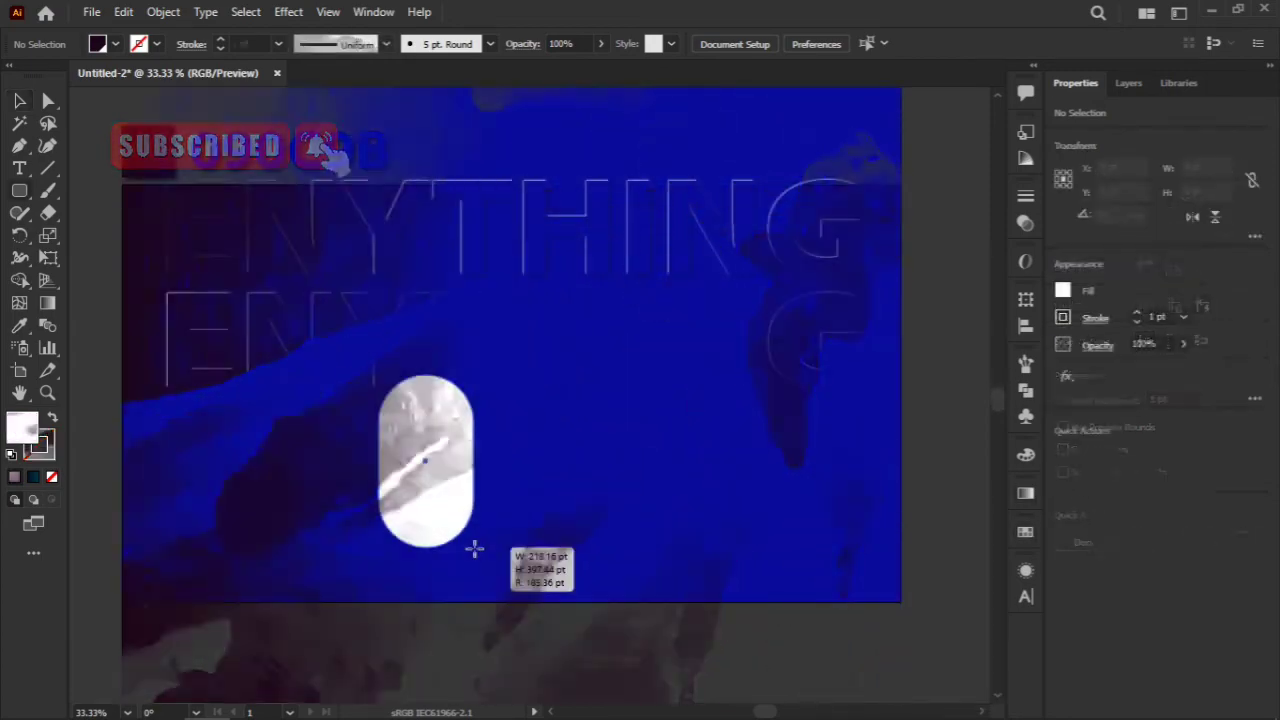
Step: Draw a white, fully rounded rectangle about 231 by 522 pt below the "ENYTHING" text and rotate it 45°
drag(474, 543, 480, 601)
text(45)
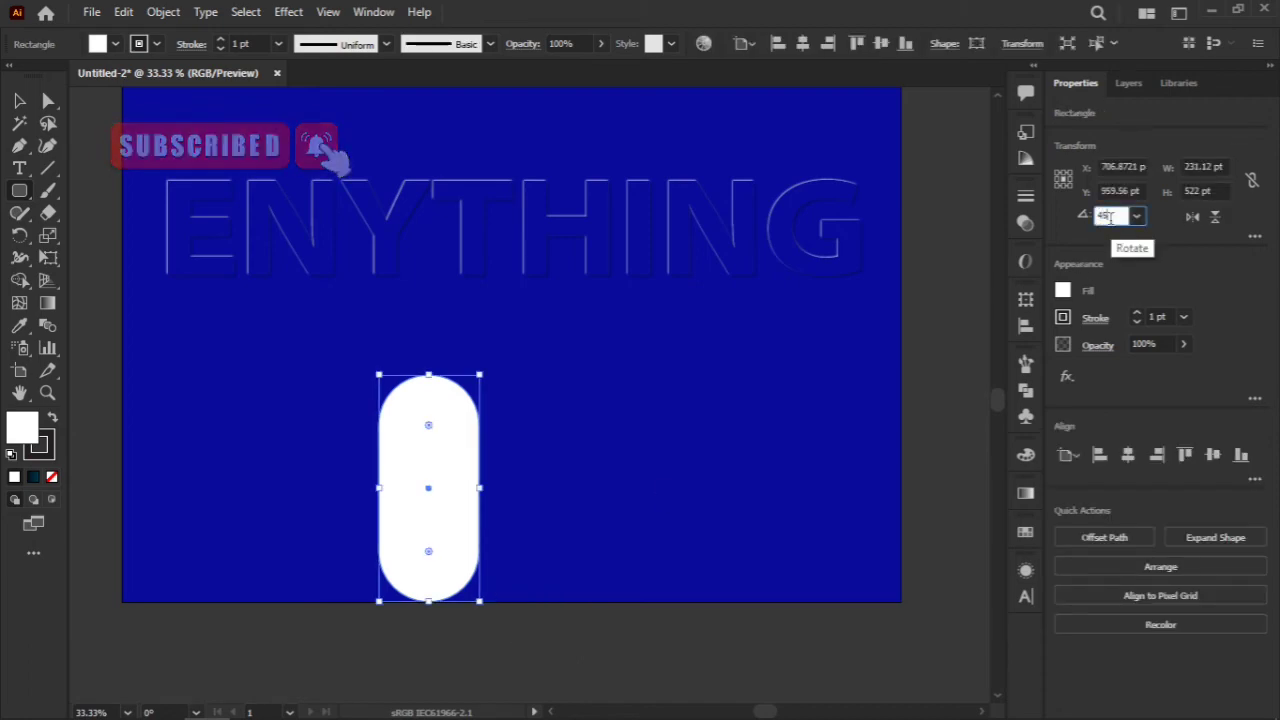
key(Return)
scroll(908, 237, down, 2)
Step: Reflect a copy of the rotated rounded rectangle across the vertical axis so the two shapes cross
key(v)
right_click(452, 452)
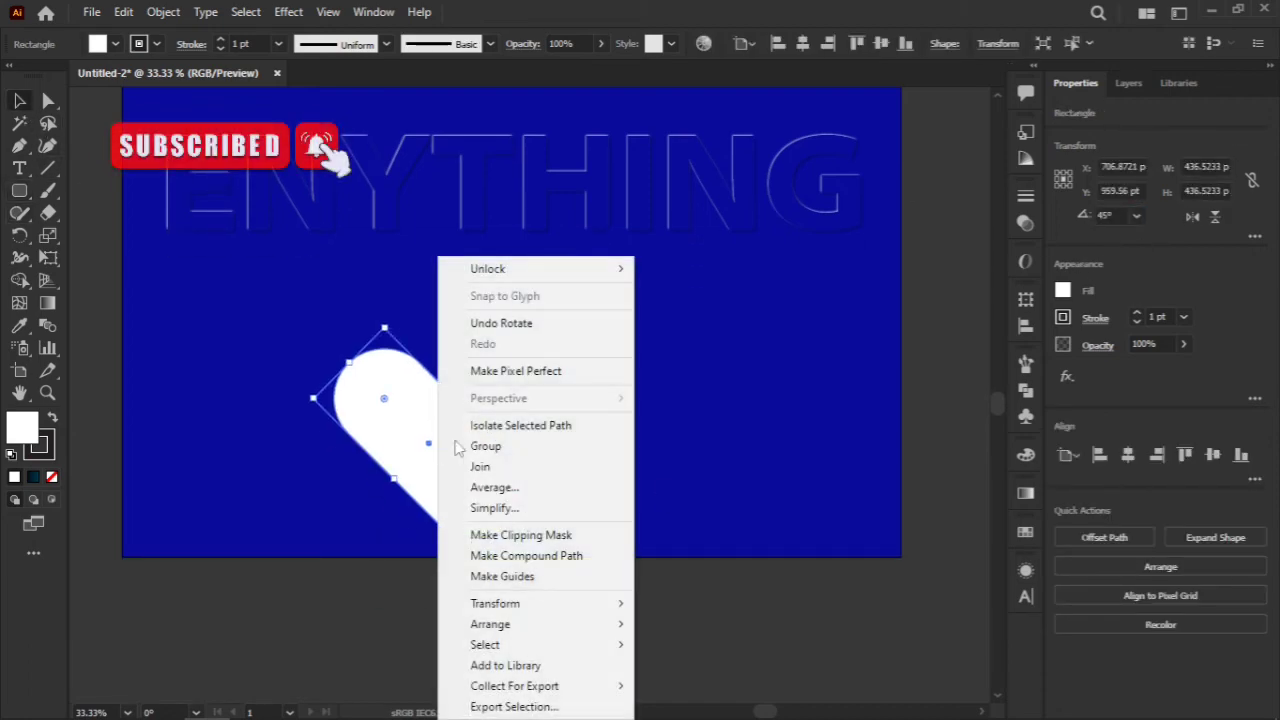
mouse_move(500, 602)
click(720, 505)
click(960, 418)
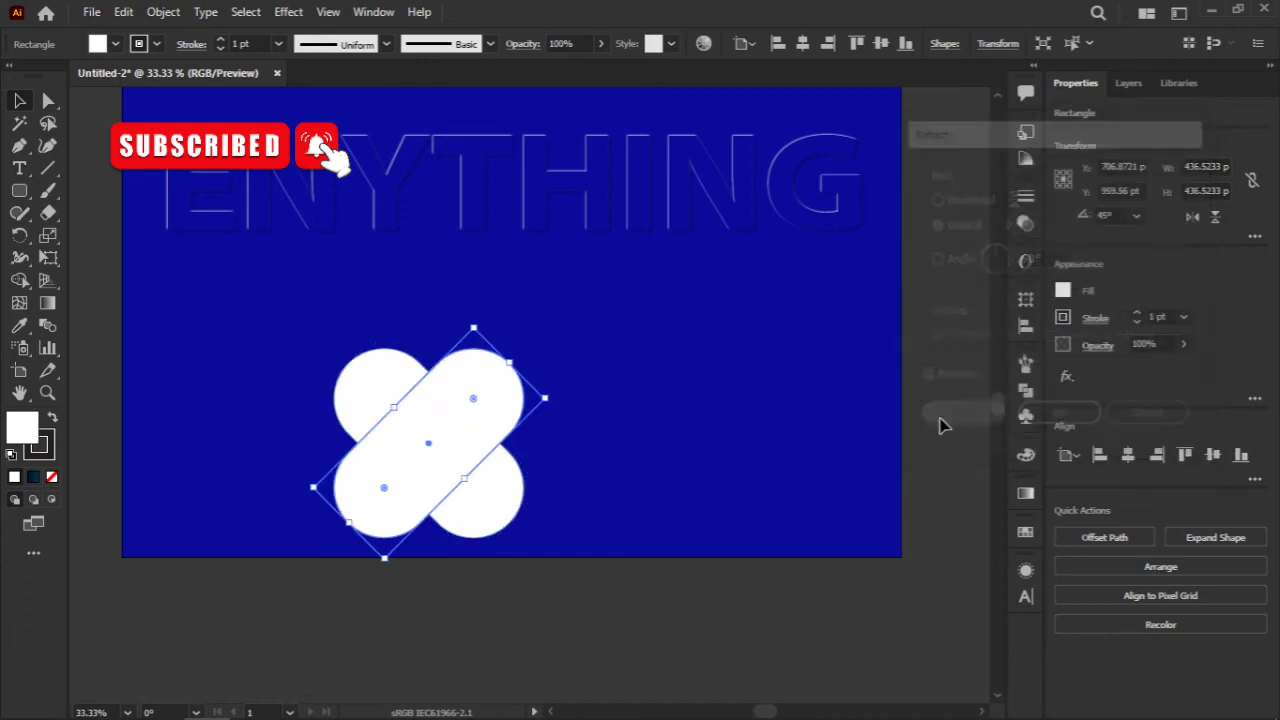
Step: Turn the two crossed shapes into a heart with Shape Builder by removing both lower lobes and merging the remaining regions
drag(570, 405, 335, 535)
click(19, 286)
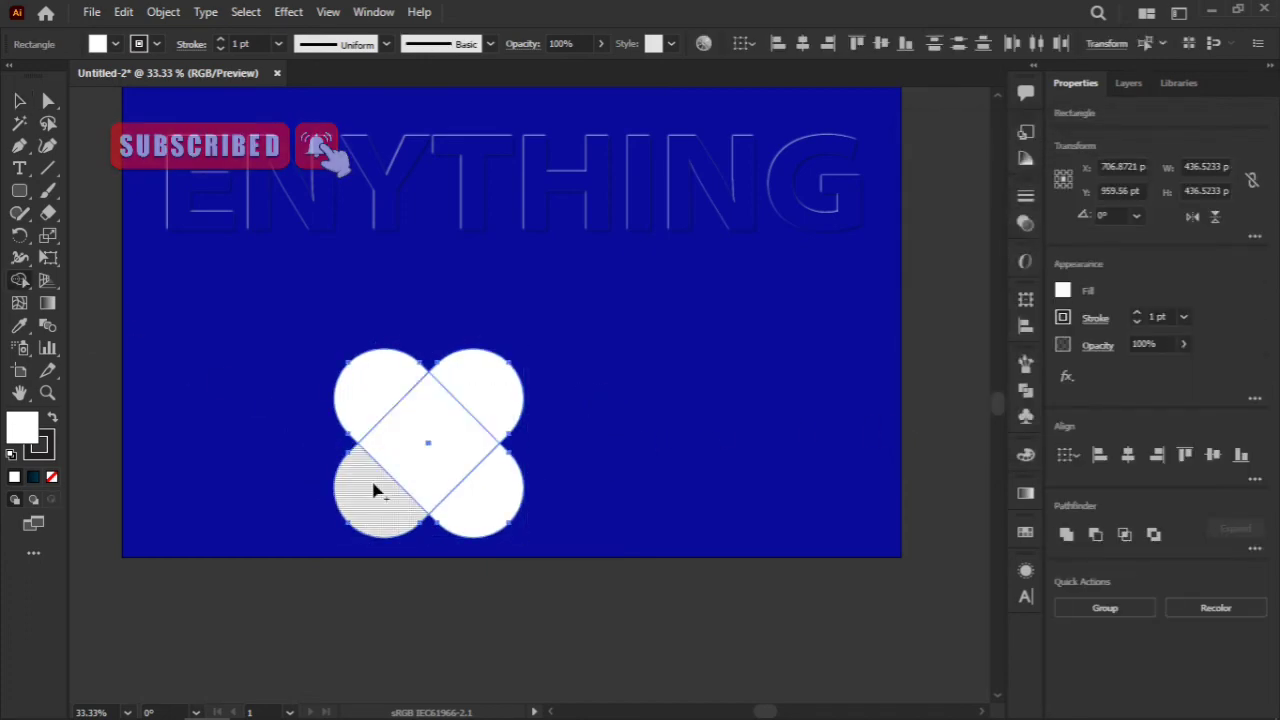
alt+click(376, 490)
alt+click(480, 490)
drag(488, 410, 382, 408)
key(v)
Step: Apply the saved blue embossed graphic style to the white heart and deselect it
click(200, 238)
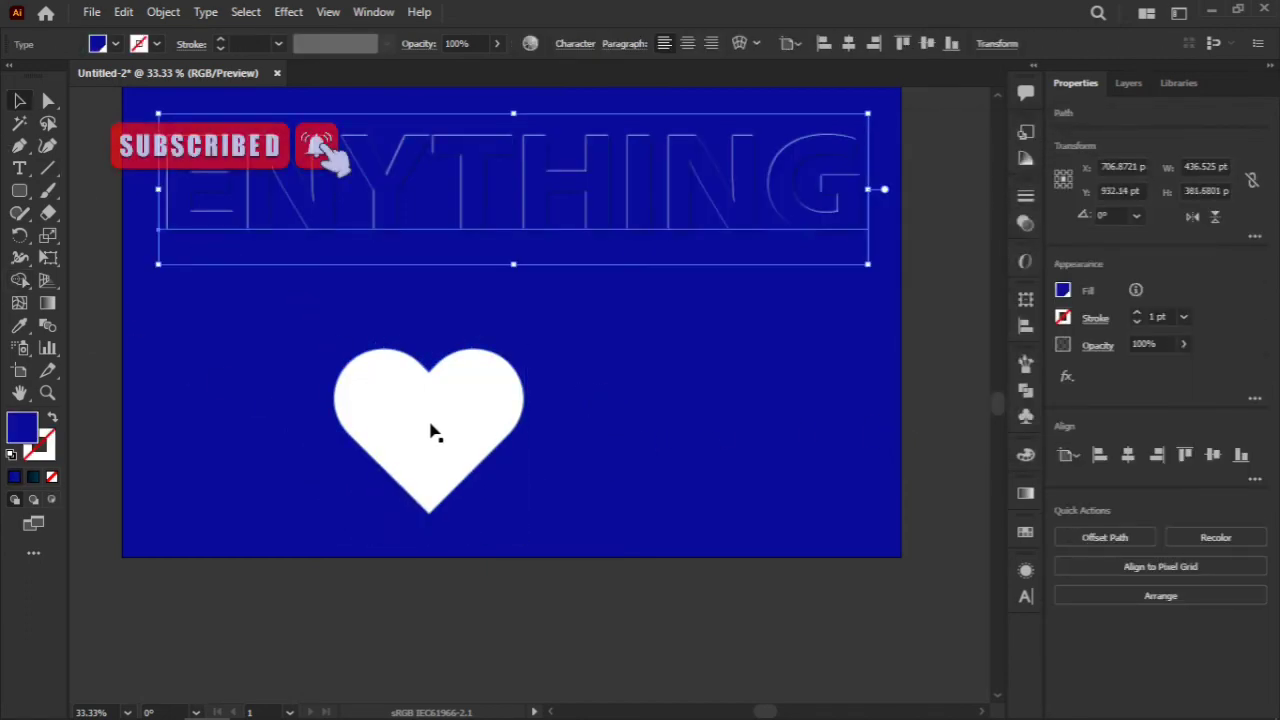
click(585, 410)
click(486, 408)
click(1025, 133)
click(966, 158)
click(651, 309)
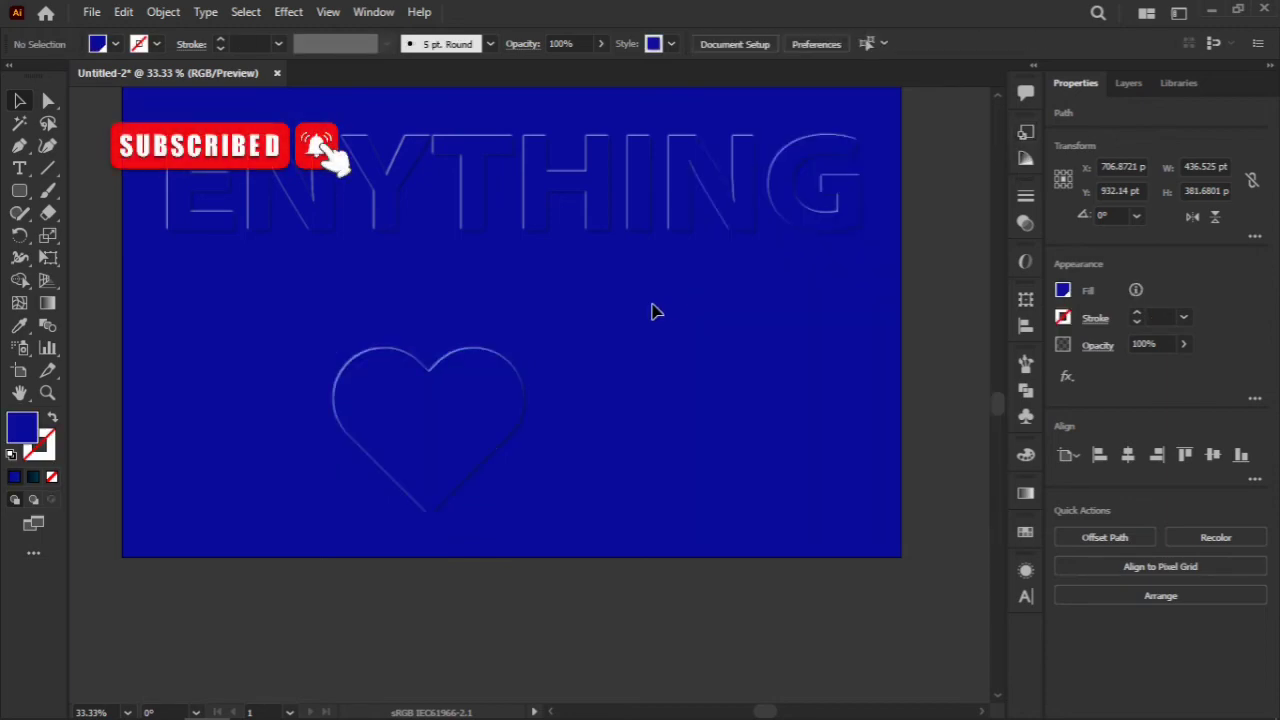
Step: Move the embossed heart to about X 534 pt, Y 865 pt, and transform it using its bounding box
drag(455, 398, 380, 400)
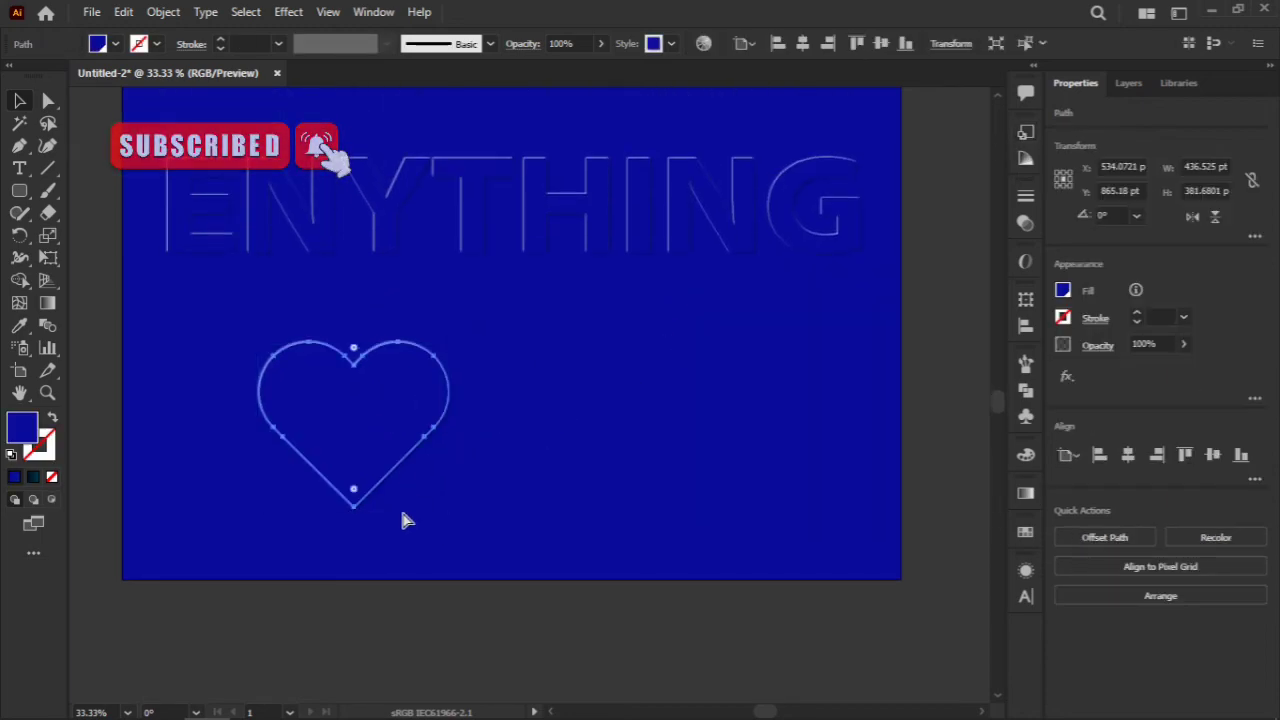
key(ctrl+shift+b)
drag(451, 514, 692, 402)
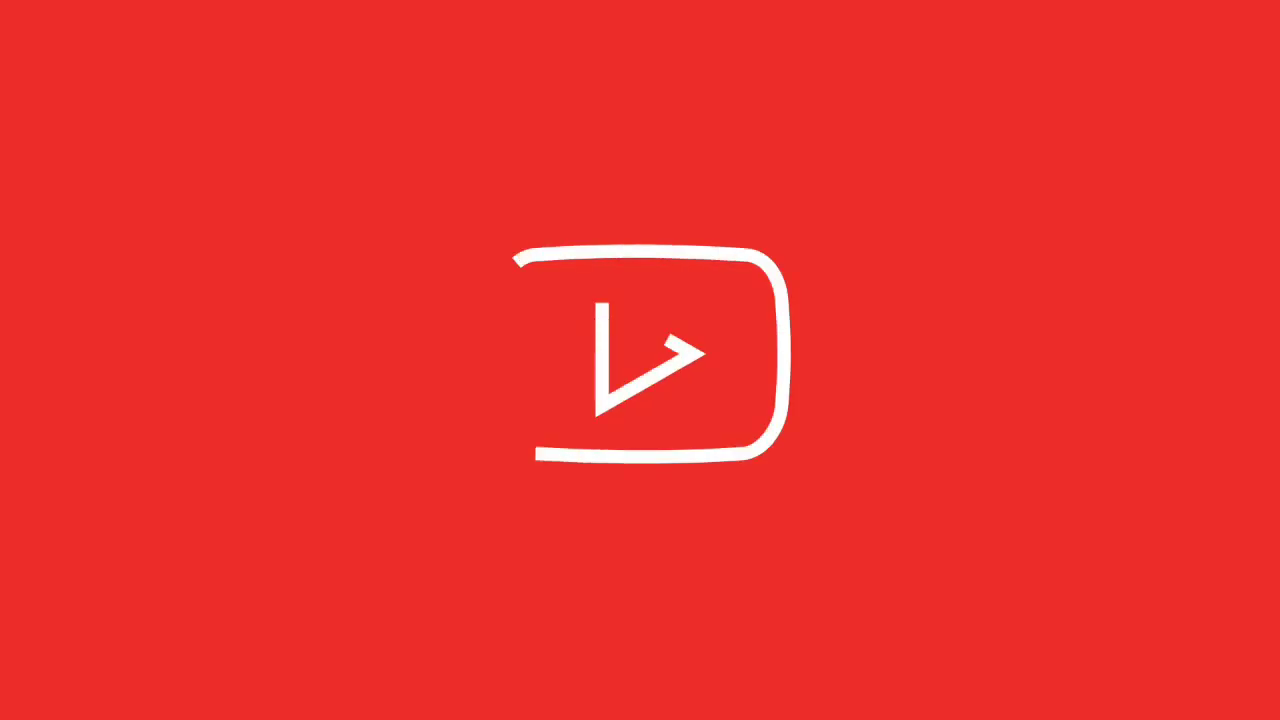